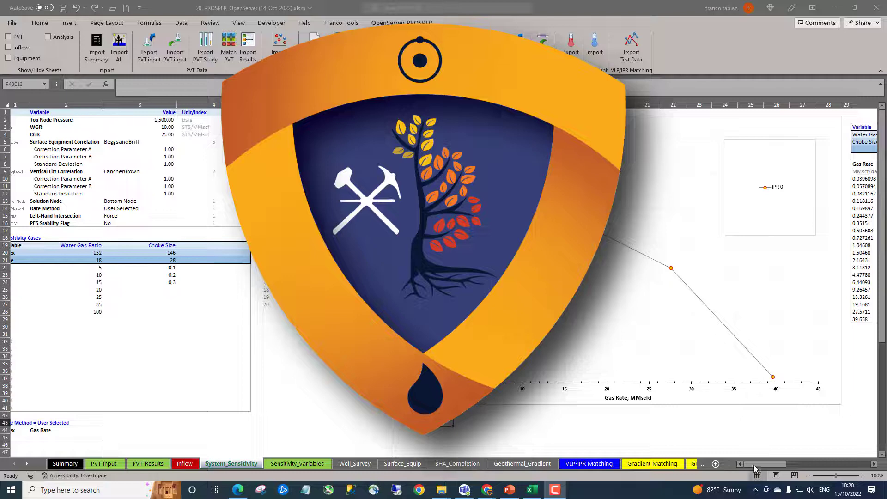
Open the VBA code behind the System_Sensitivity sheet
left_click_drag(750, 467, 567, 431)
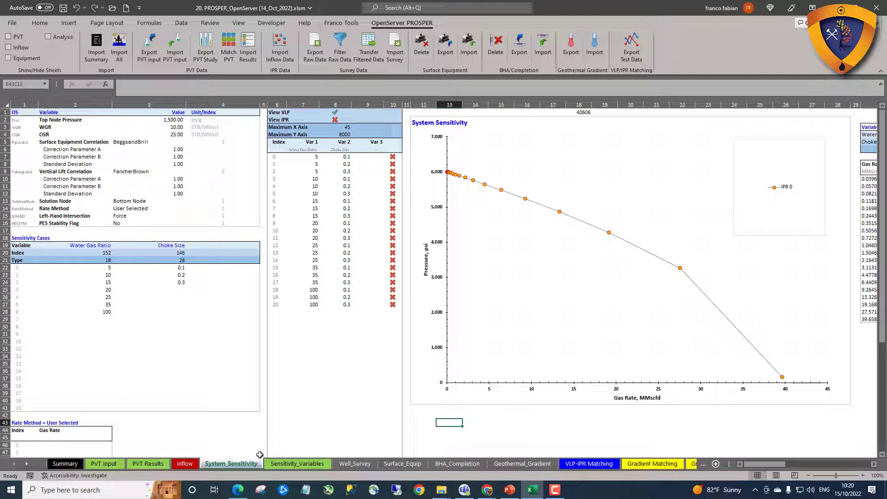
right_click(239, 466)
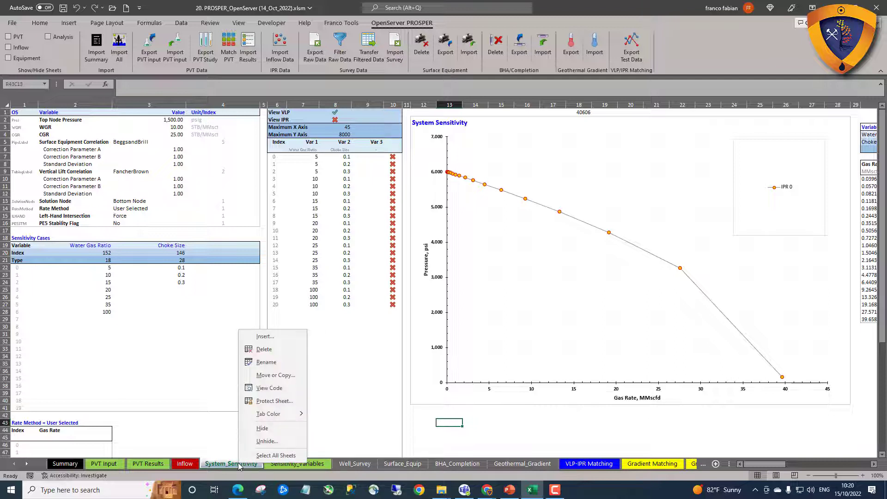
left_click(275, 390)
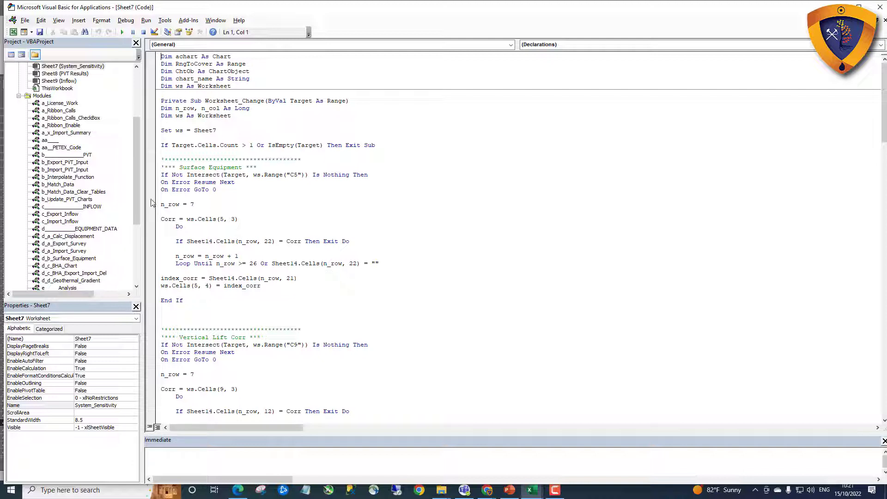
Open the f_Calc_Sensitivity_Import_Sol module, read through its code, and return to the workbook
left_click_drag(134, 176, 135, 232)
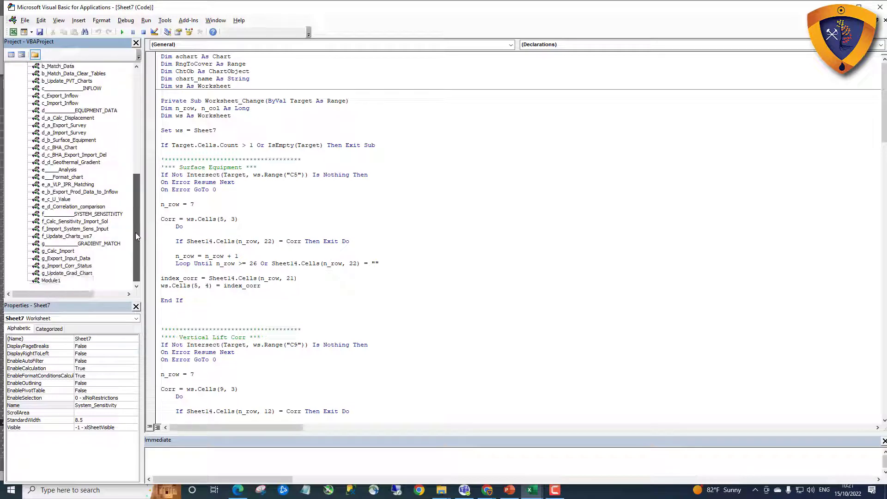
double_click(92, 222)
left_click(309, 262)
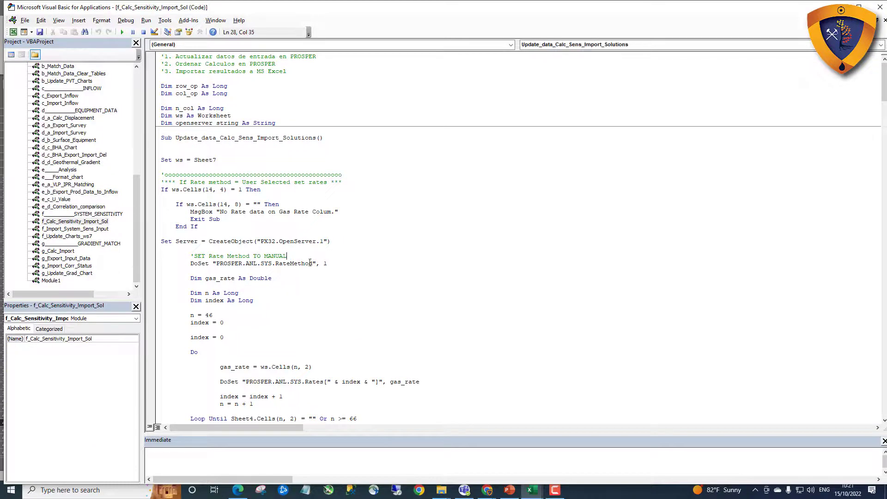
scroll(371, 300, "down", 4)
scroll(370, 300, "down", 6)
scroll(370, 299, "down", 13)
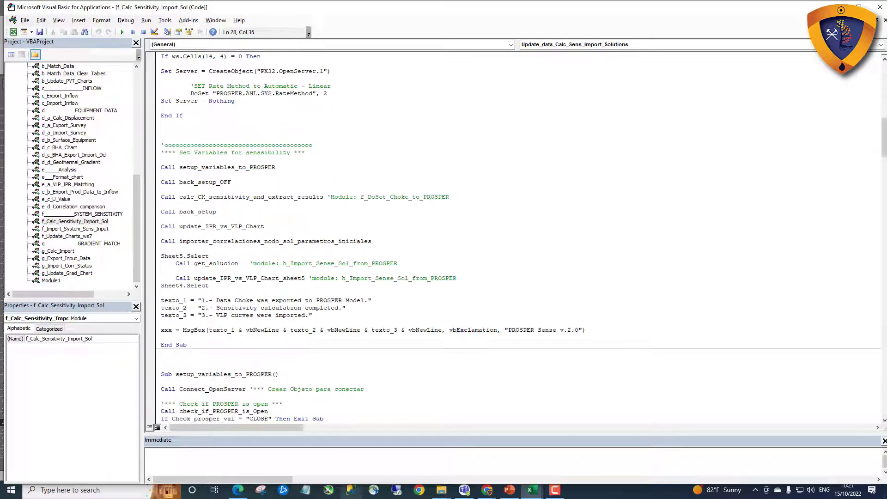
mouse_move(530, 490)
left_click(485, 443)
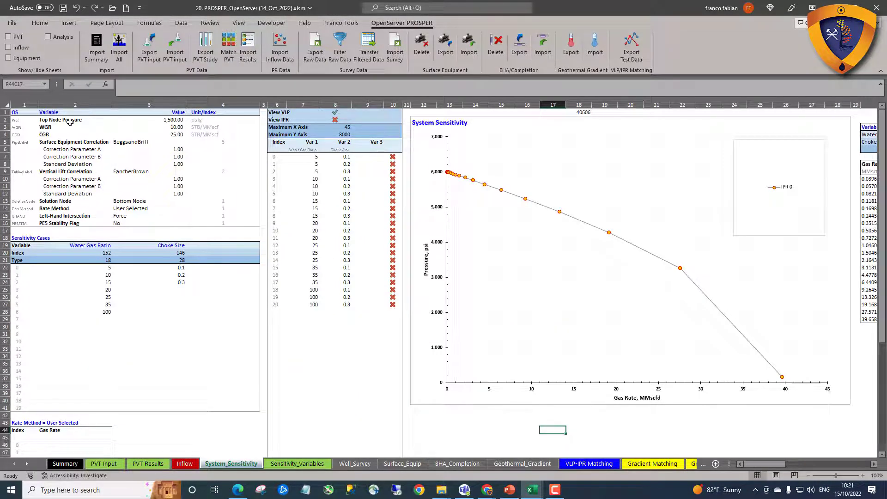
Select the inputs from Top Node Pressure to PE5 Stability Flag, then the View VLP case table
left_click_drag(70, 122, 226, 221)
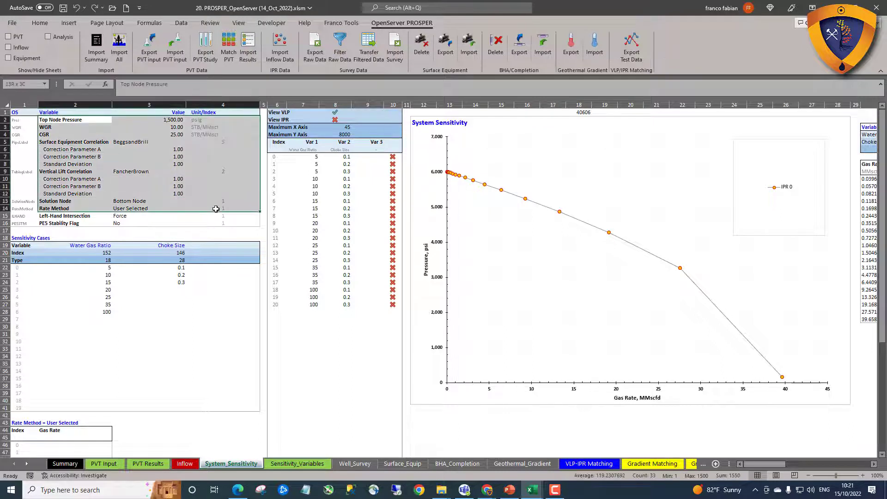
key("ctrl+v")
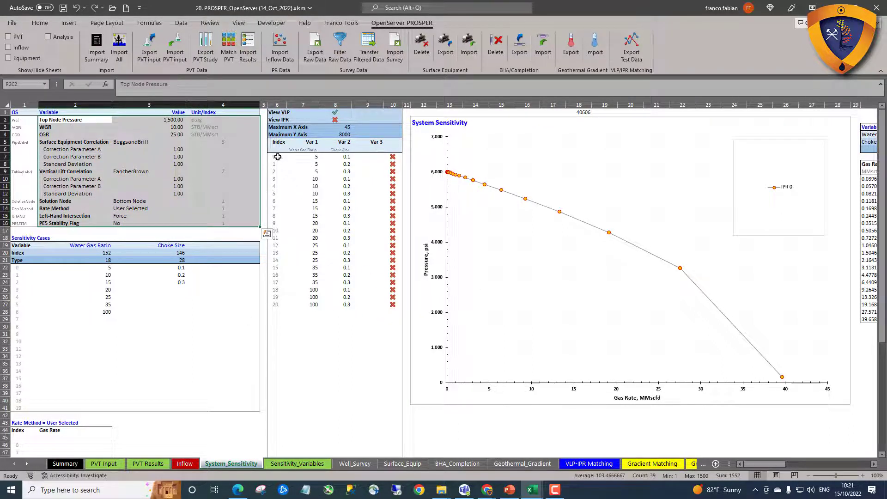
left_click_drag(278, 157, 398, 402)
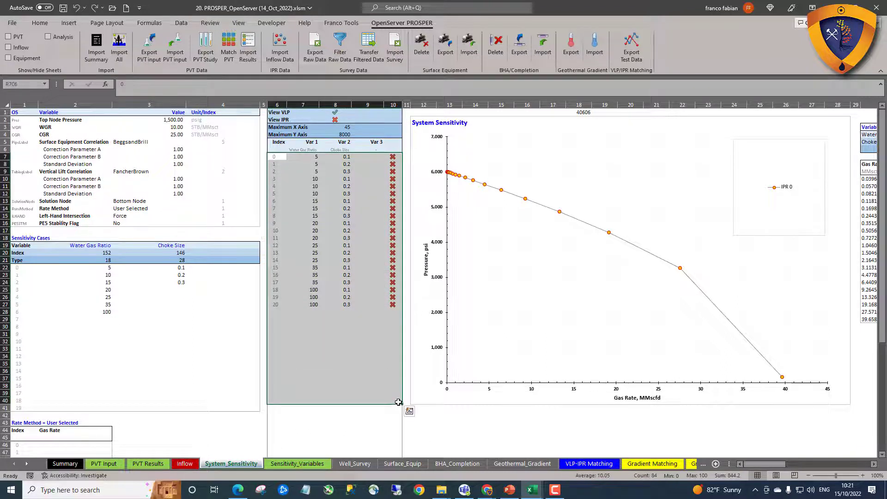
left_click(365, 371)
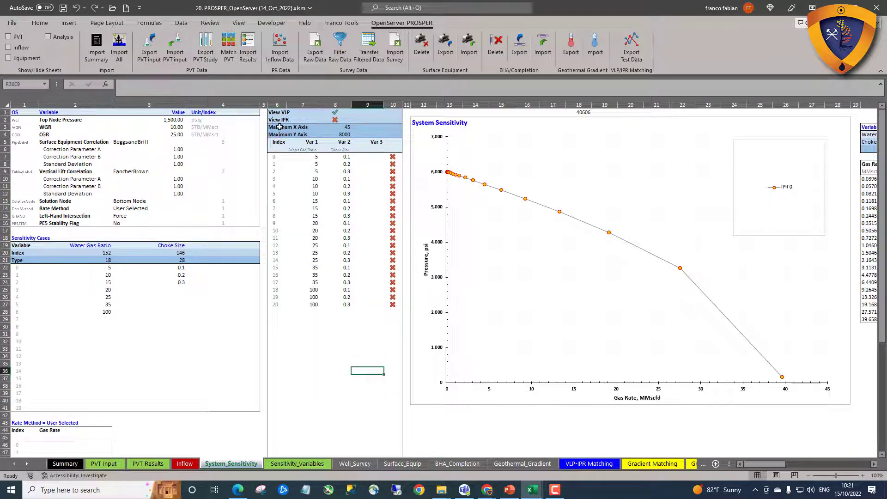
left_click_drag(278, 112, 392, 398)
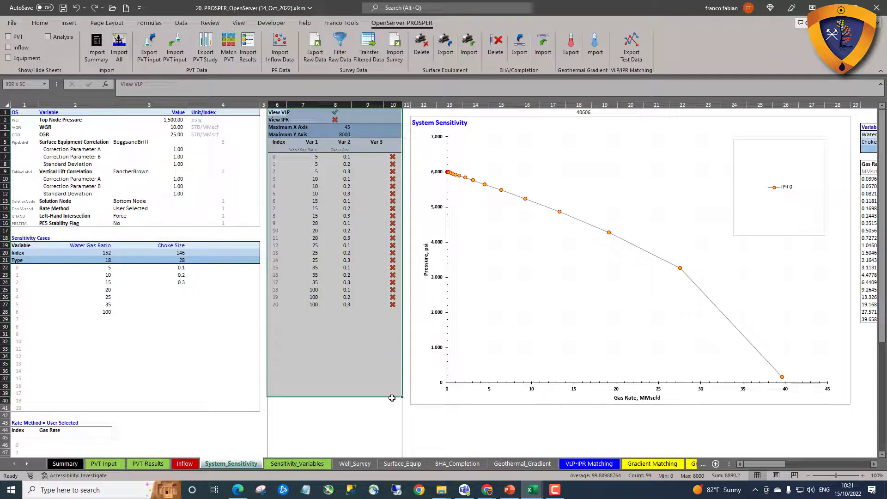
left_click(354, 385)
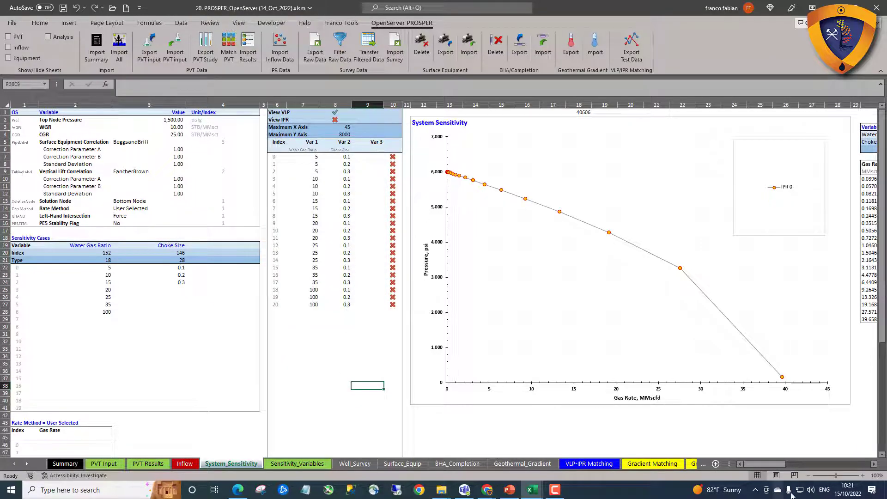
Select the imported VLP results and the empty VLP 0 cells in rows 21–29
left_click_drag(764, 465, 800, 463)
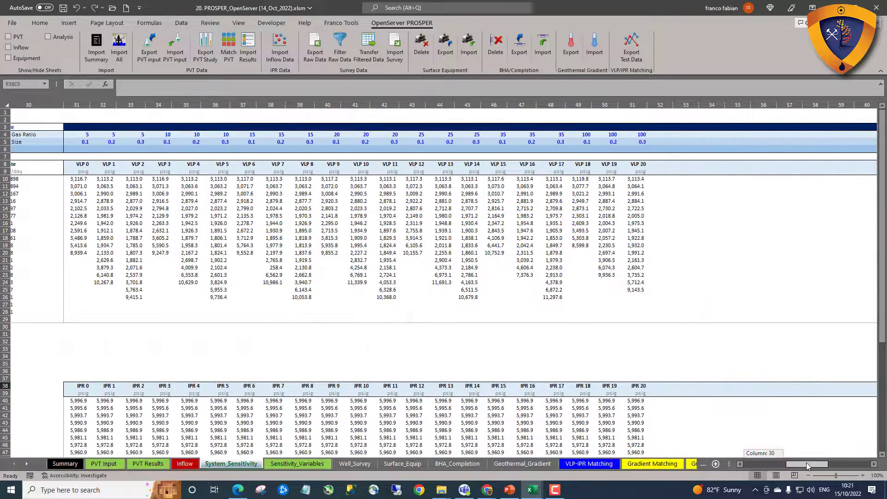
left_click_drag(211, 179, 758, 321)
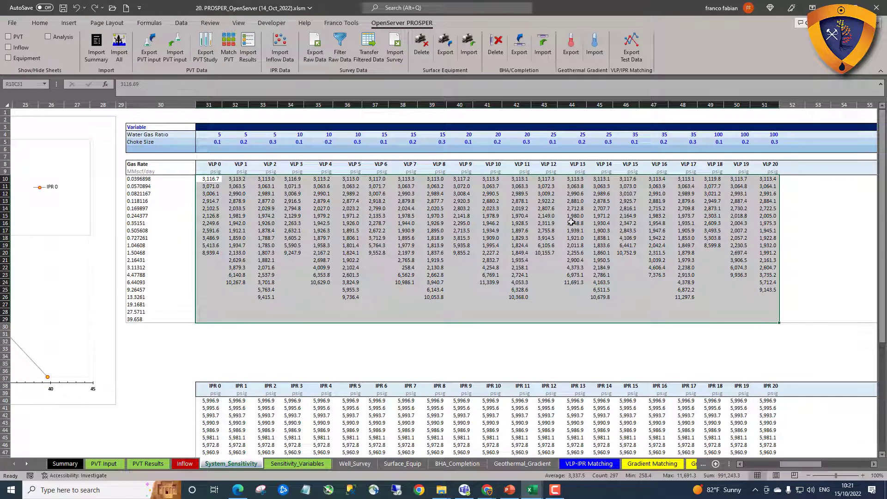
left_click_drag(213, 260, 209, 321)
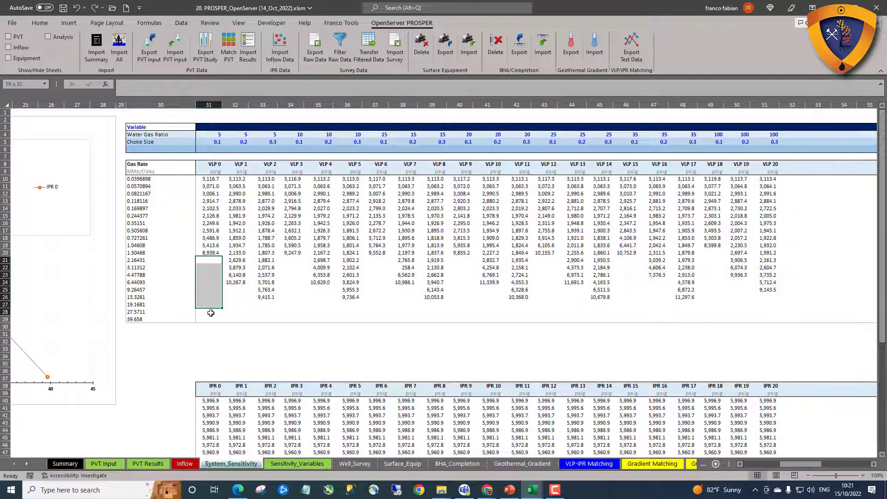
left_click_drag(788, 465, 769, 465)
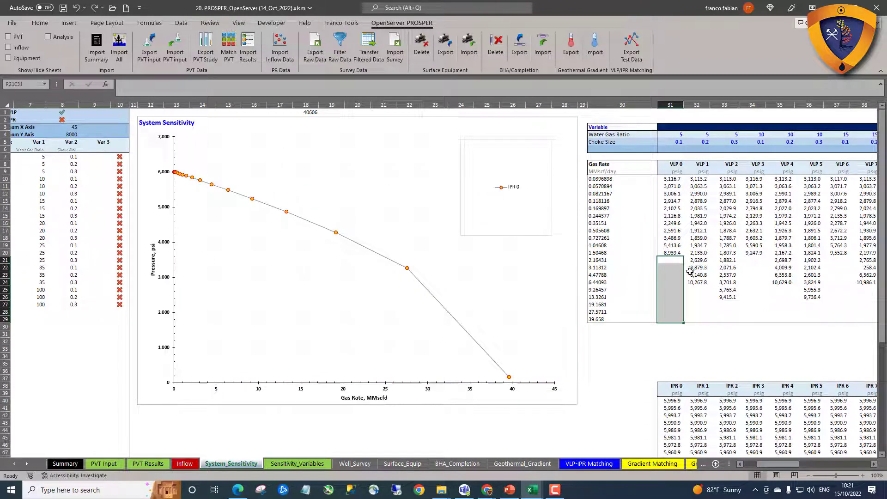
mouse_move(671, 261)
left_mouse_down()
mouse_move(671, 318)
mouse_move(836, 319)
left_mouse_up()
left_click(697, 312)
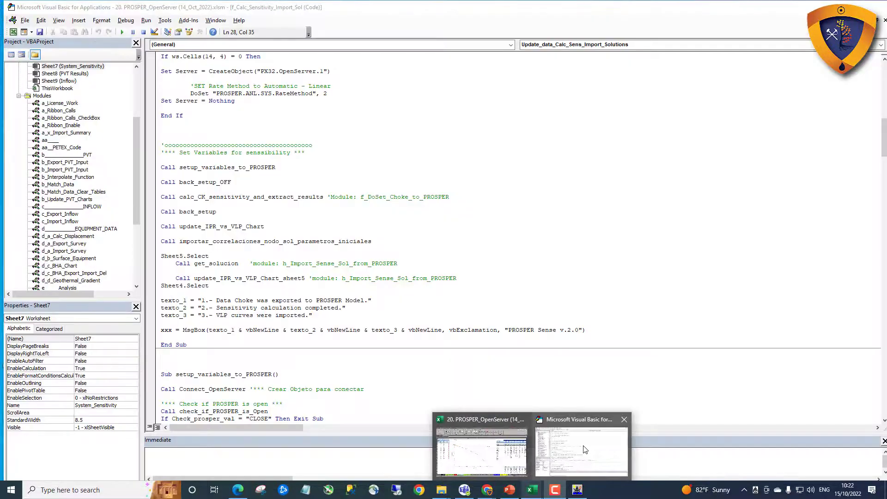
Review the Rate method blocks above Sheet5.Select, then go back to the System_Sensitivity sheet
left_click(585, 449)
left_click(303, 255)
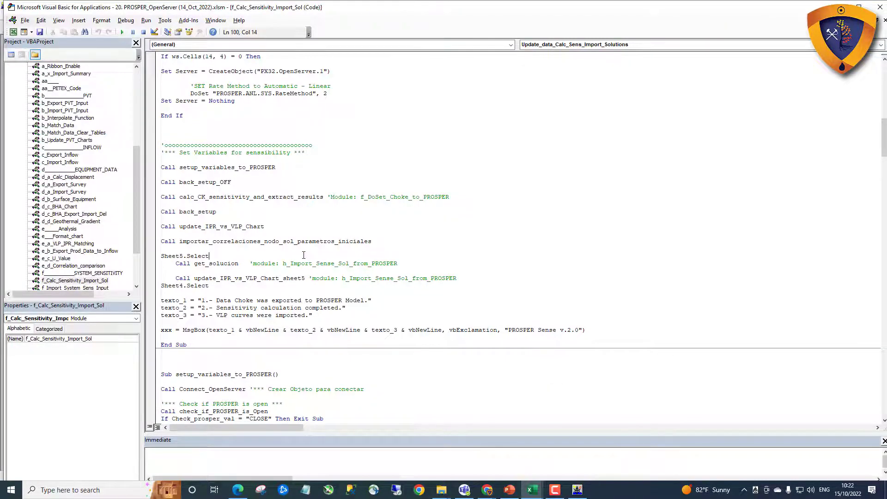
scroll(304, 255, "up", 7)
scroll(303, 255, "up", 6)
scroll(304, 255, "up", 5)
scroll(304, 255, "up", 4)
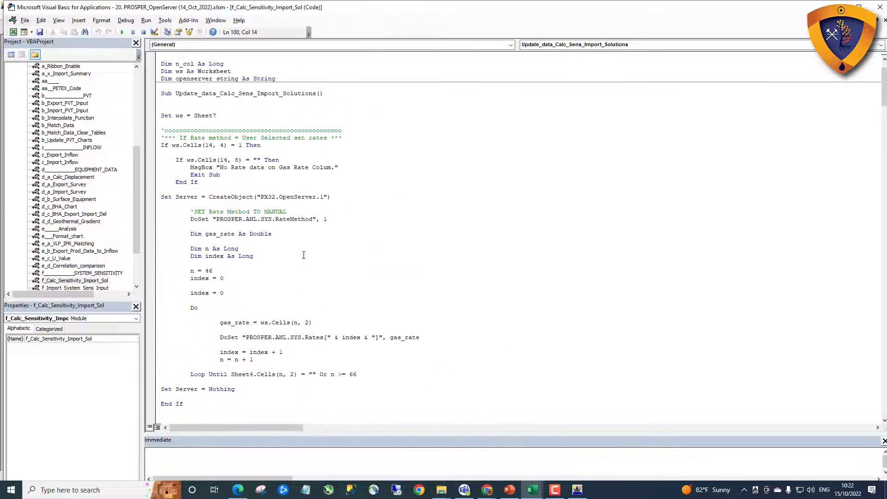
scroll(304, 255, "up", 2)
scroll(304, 255, "down", 1)
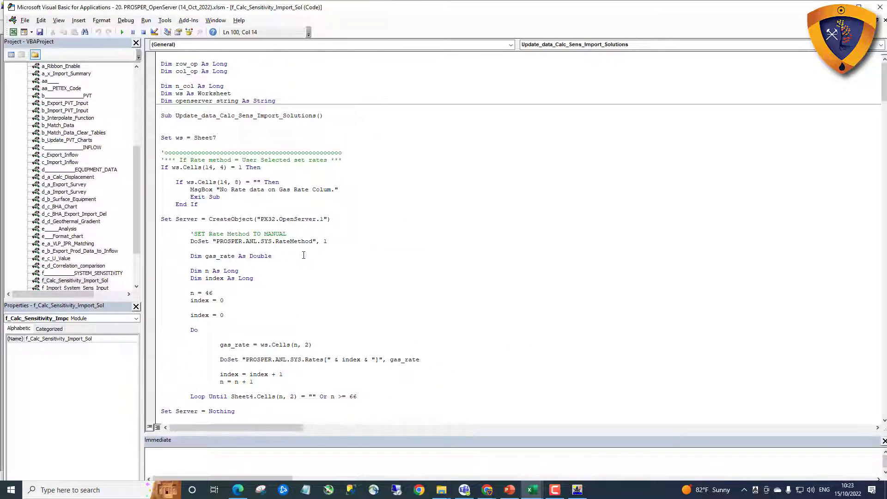
scroll(304, 255, "down", 4)
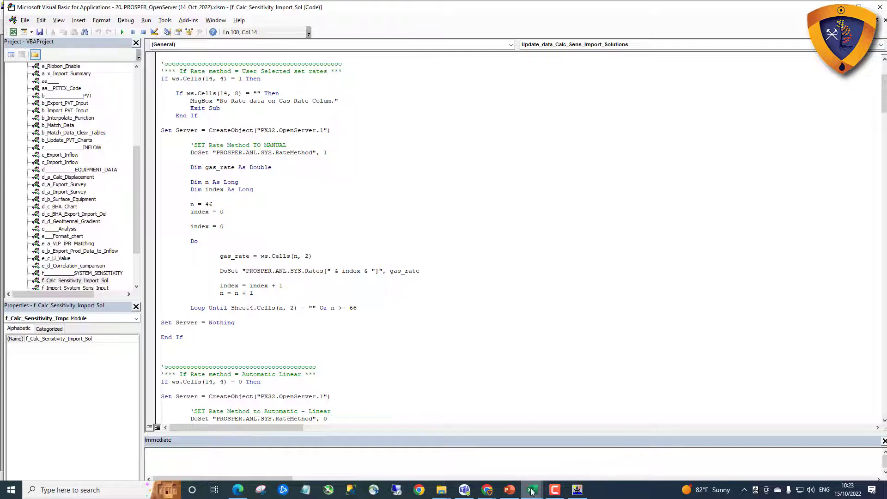
mouse_move(531, 490)
left_click(497, 467)
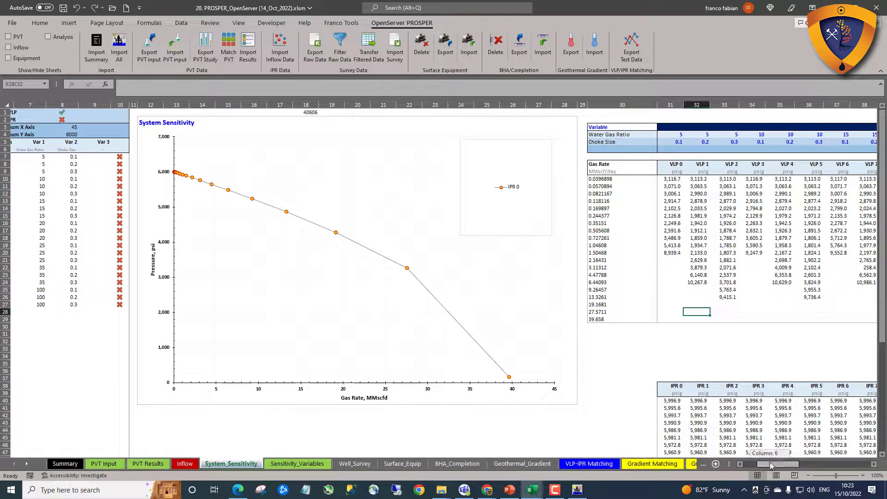
left_click_drag(770, 466, 756, 466)
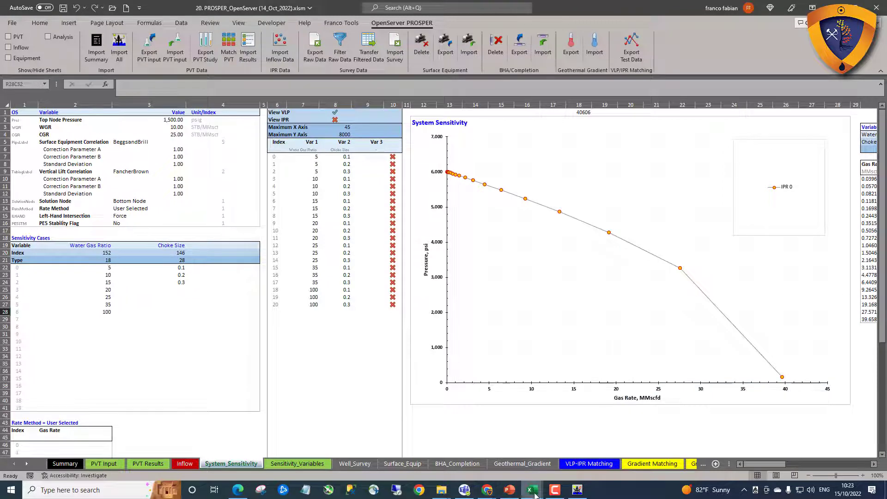
Scroll down the macro code to the Sheet7.Range("AB1:AC1000").Replace line
left_click(586, 445)
scroll(291, 313, "down", 7)
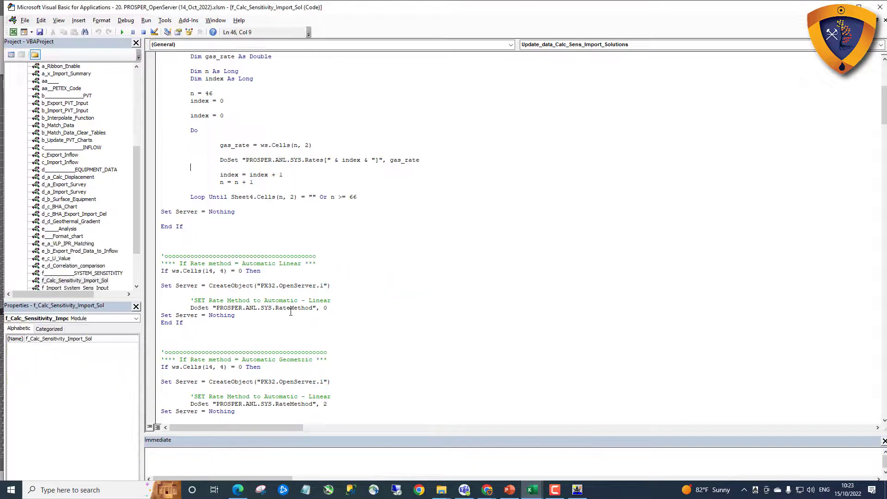
scroll(290, 313, "down", 3)
scroll(291, 313, "down", 5)
scroll(291, 313, "down", 5)
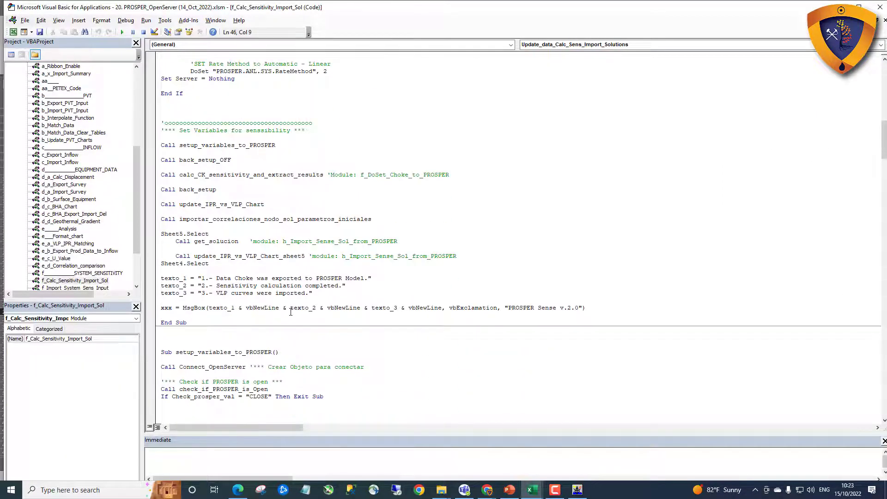
scroll(290, 313, "down", 5)
scroll(291, 313, "down", 8)
scroll(291, 313, "down", 3)
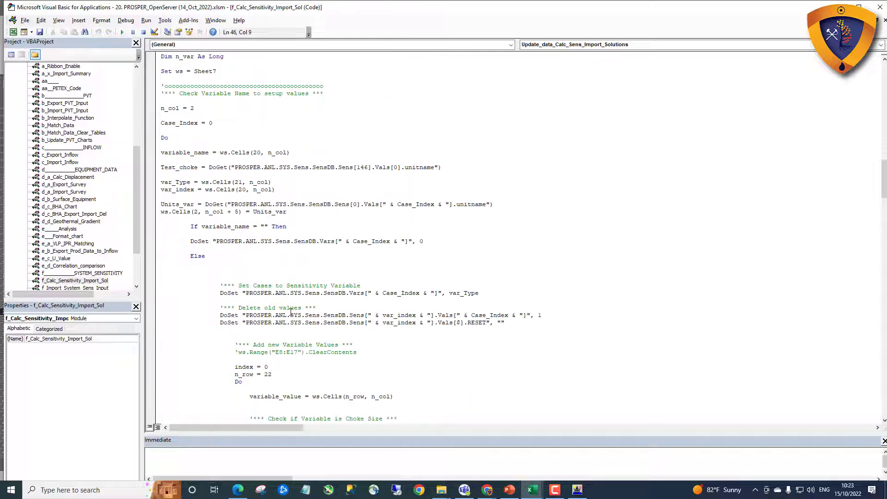
scroll(291, 312, "down", 6)
scroll(290, 313, "down", 5)
scroll(290, 312, "down", 6)
scroll(291, 312, "down", 3)
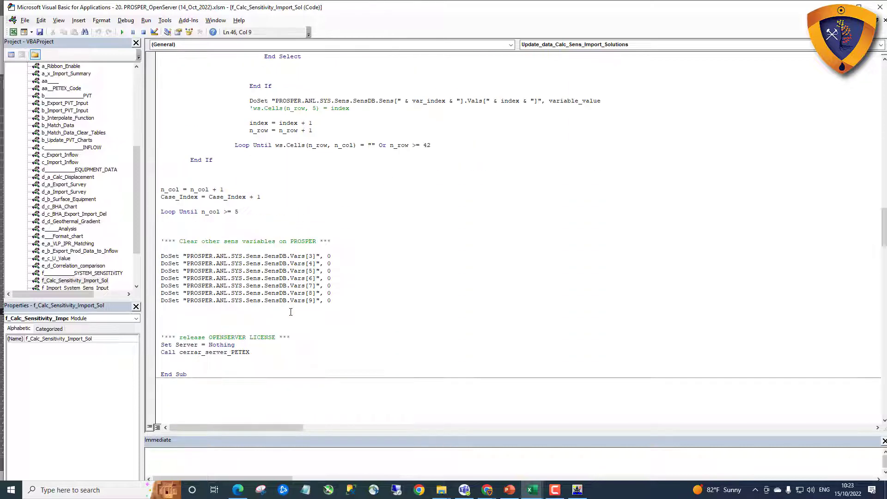
scroll(291, 313, "down", 3)
scroll(291, 313, "down", 5)
scroll(291, 313, "down", 9)
scroll(291, 313, "down", 3)
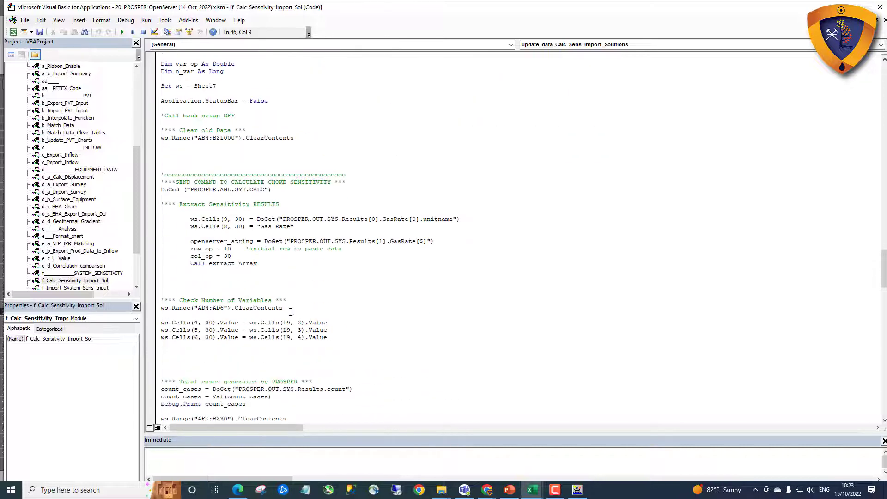
scroll(291, 313, "down", 1)
scroll(290, 313, "down", 1)
scroll(291, 313, "down", 1)
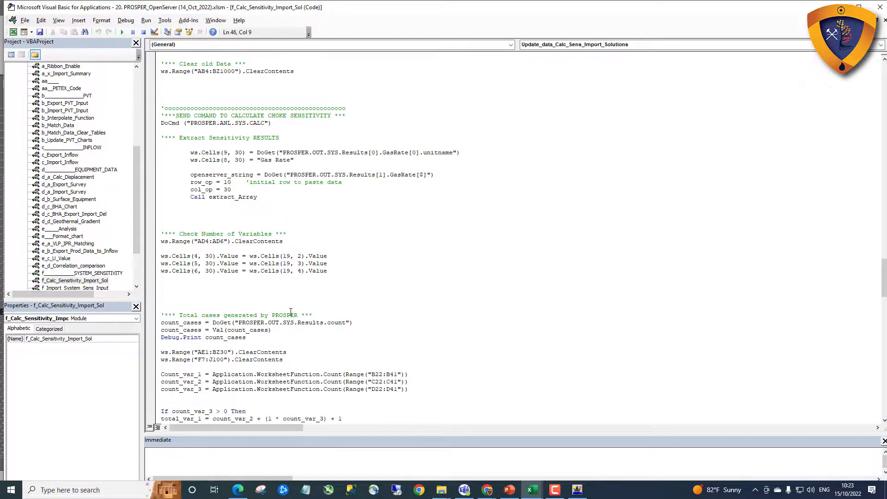
scroll(291, 313, "down", 1)
scroll(291, 312, "down", 2)
scroll(290, 313, "down", 5)
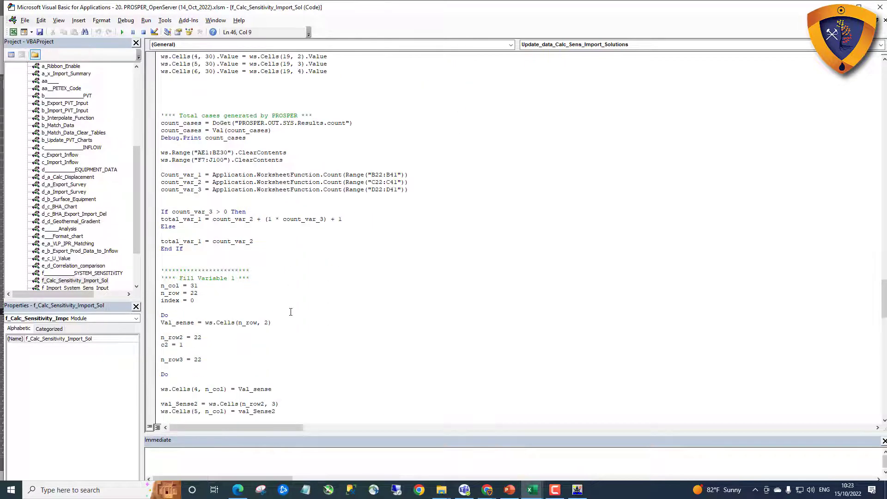
scroll(290, 312, "down", 3)
scroll(291, 312, "down", 3)
scroll(290, 312, "down", 5)
scroll(291, 312, "down", 1)
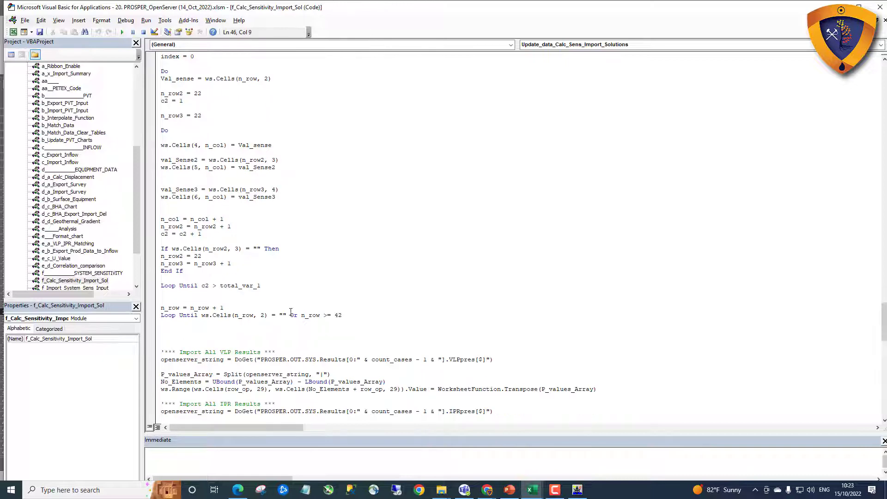
scroll(290, 312, "down", 2)
scroll(291, 312, "down", 5)
scroll(291, 312, "down", 4)
scroll(291, 313, "down", 3)
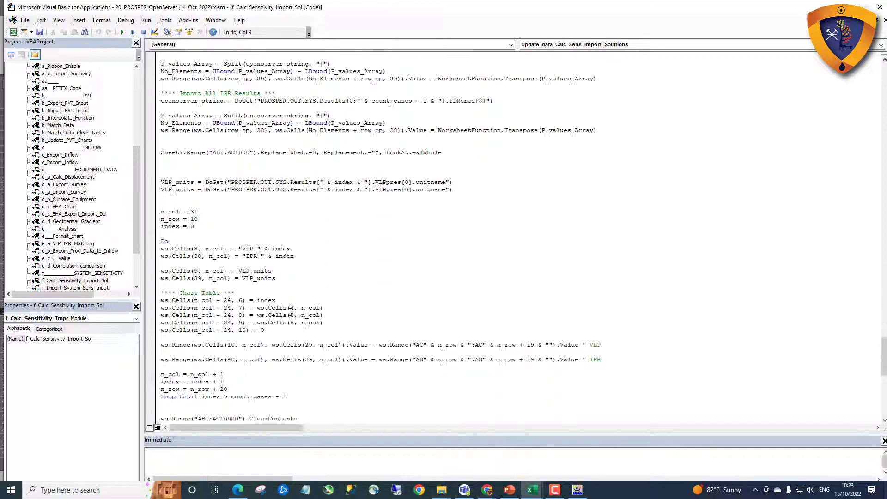
scroll(291, 312, "down", 1)
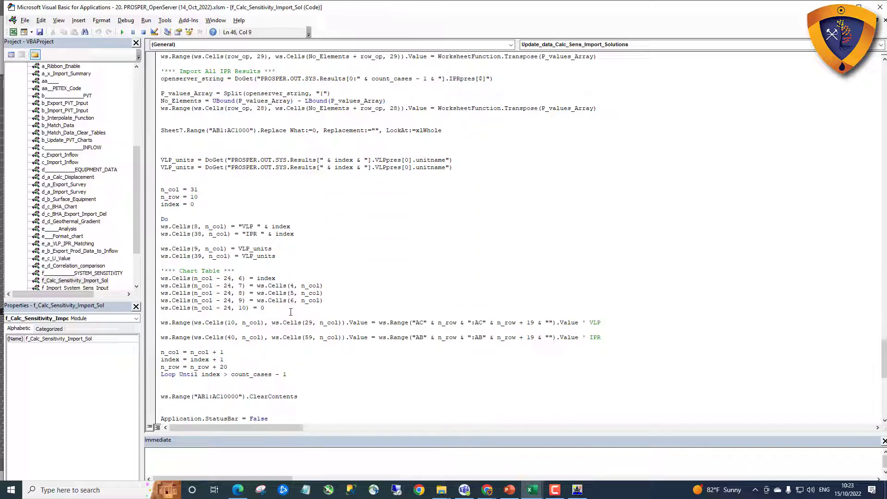
scroll(290, 312, "down", 1)
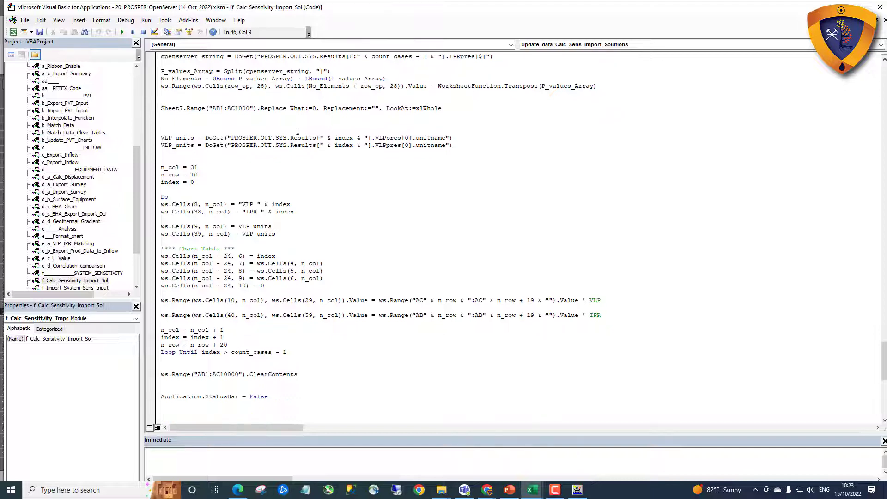
Comment out the AB1:AC1000 zero-blanking Replace line with an apostrophe and return to Excel
left_click(295, 108)
scroll(474, 209, "up", 5)
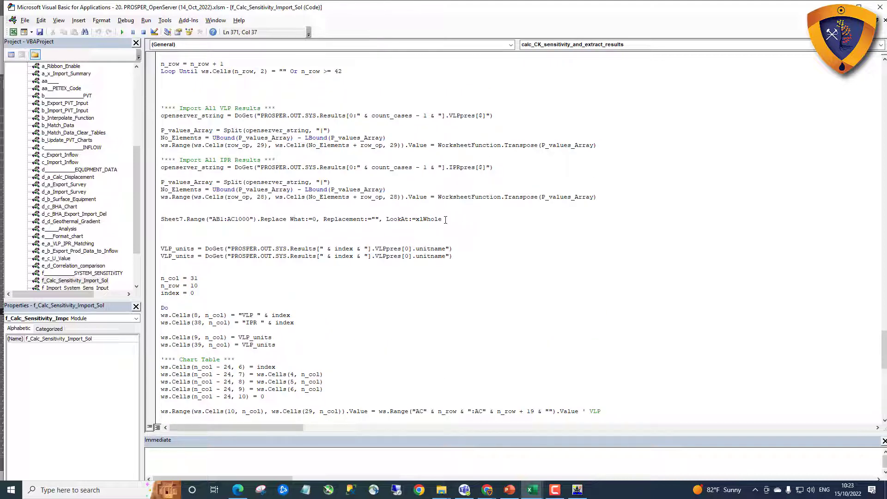
left_click_drag(446, 220, 160, 219)
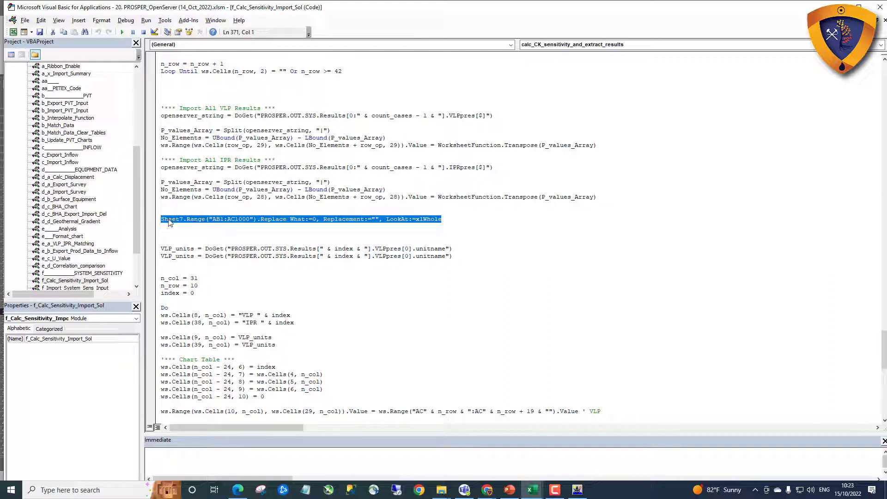
key("Left")
type("'")
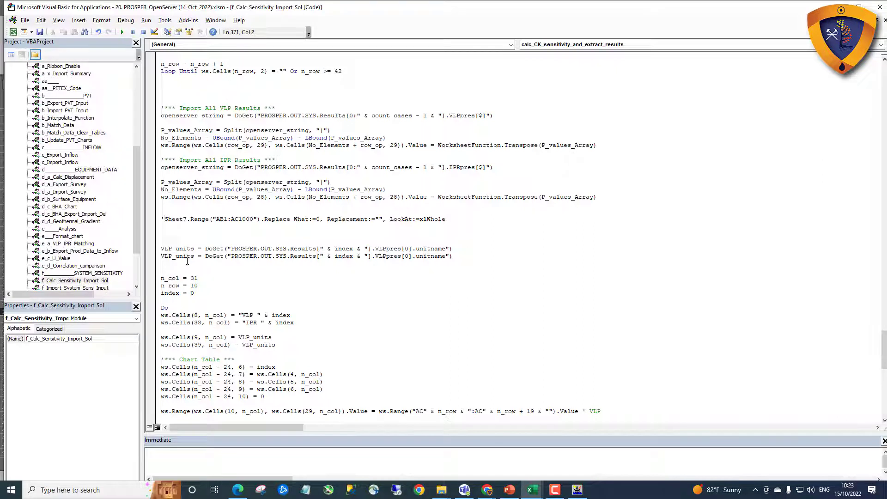
left_click(211, 209)
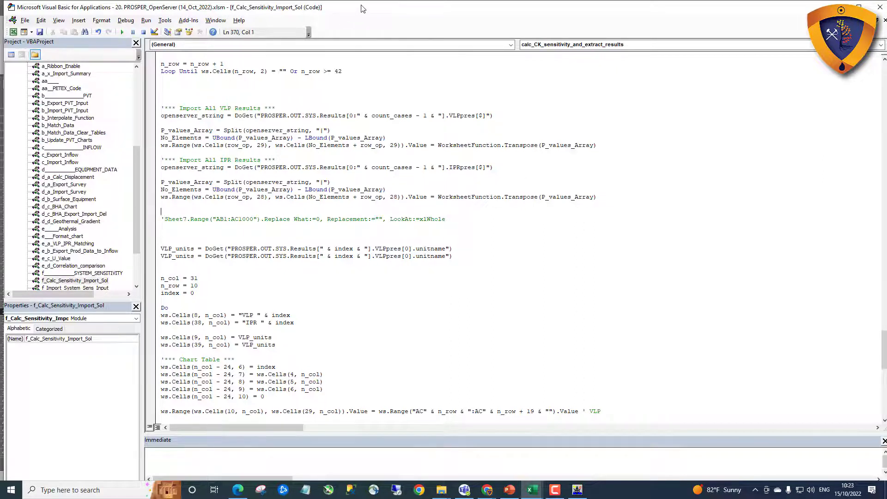
key("alt+F11")
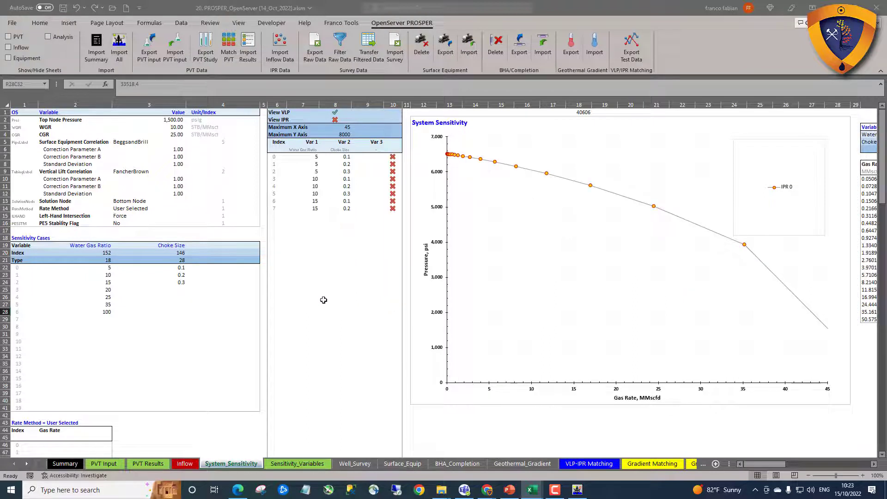
Check the VLP 0 column, moving the row 28 value down a row and then undoing it
left_click(548, 430)
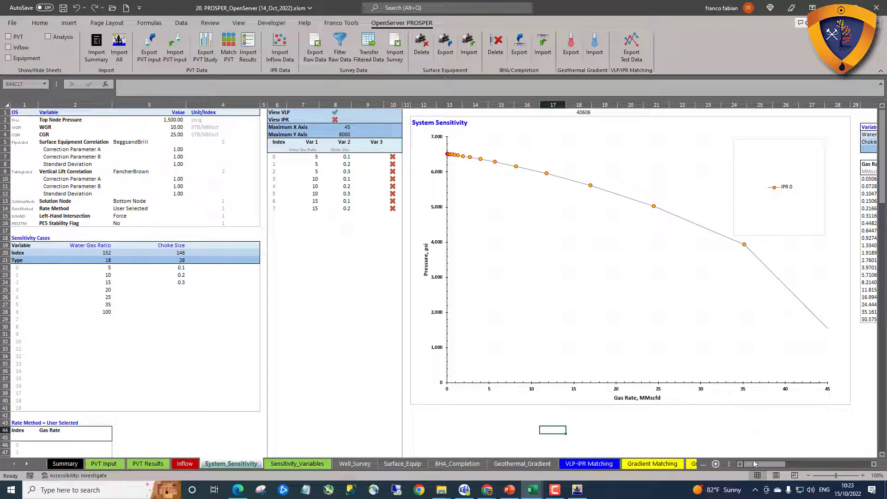
left_click_drag(758, 466, 769, 462)
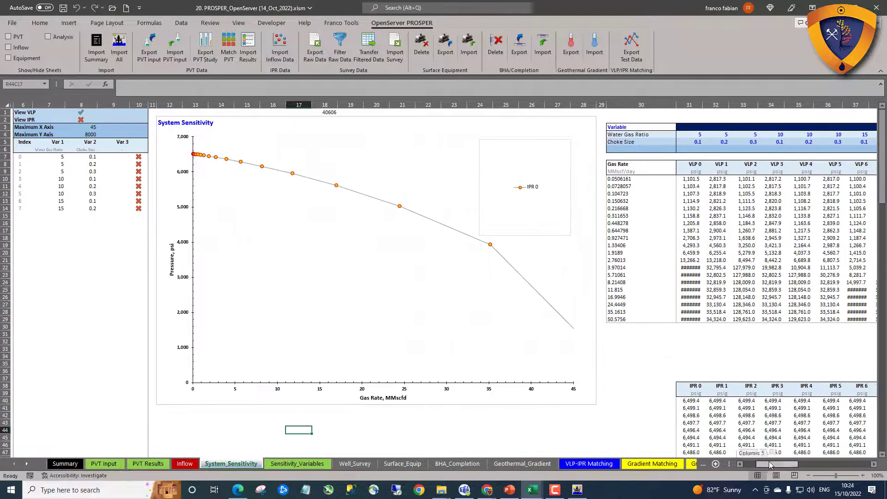
left_click(695, 267)
left_click(691, 290)
left_click(692, 312)
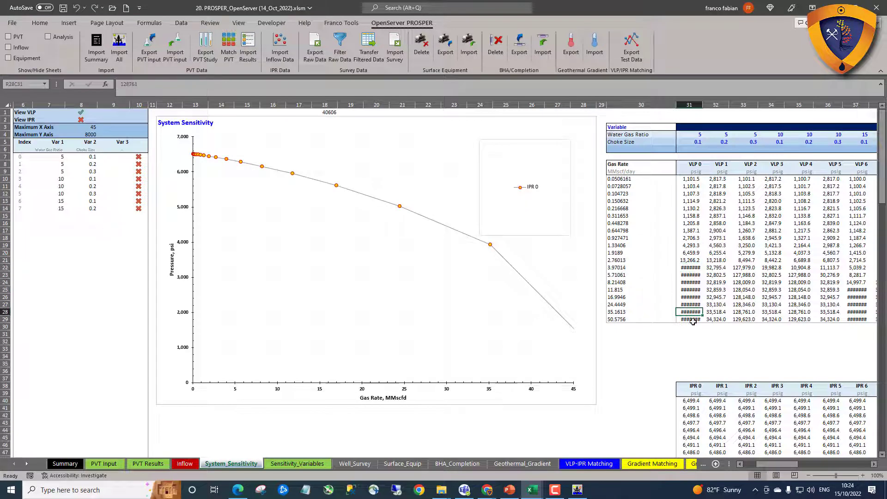
left_click_drag(693, 321, 694, 327)
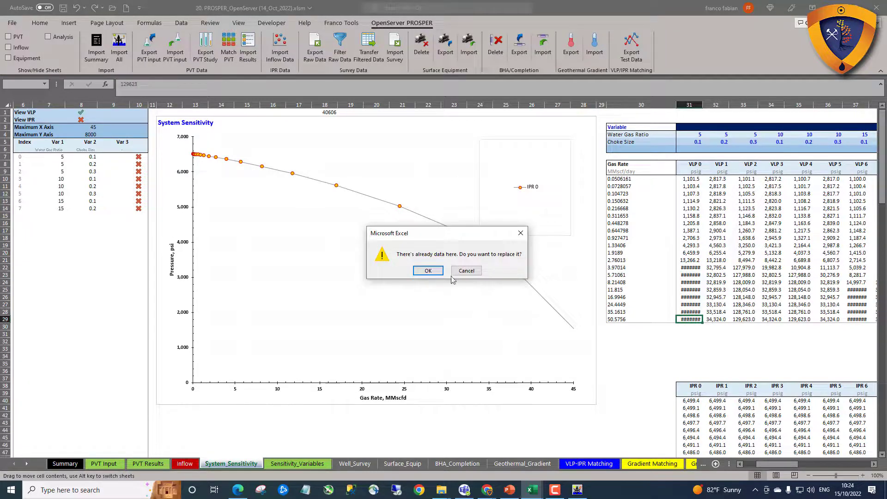
left_click(424, 271)
left_click(695, 341)
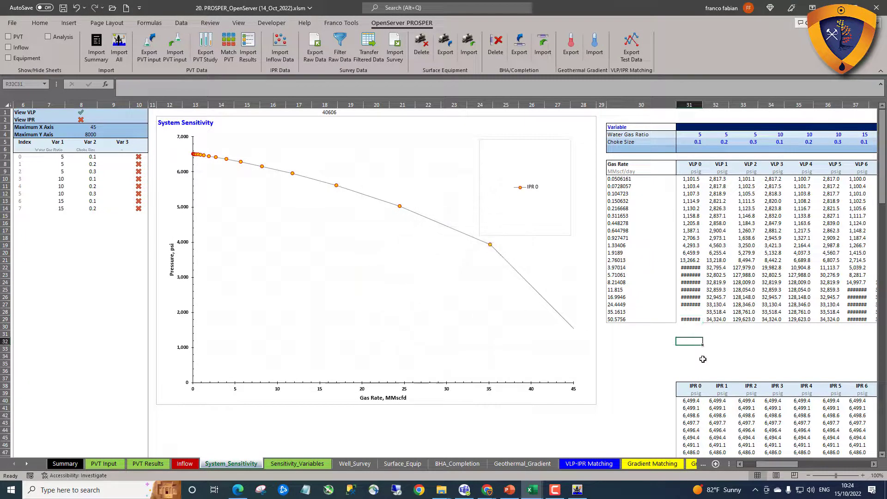
left_click(703, 359)
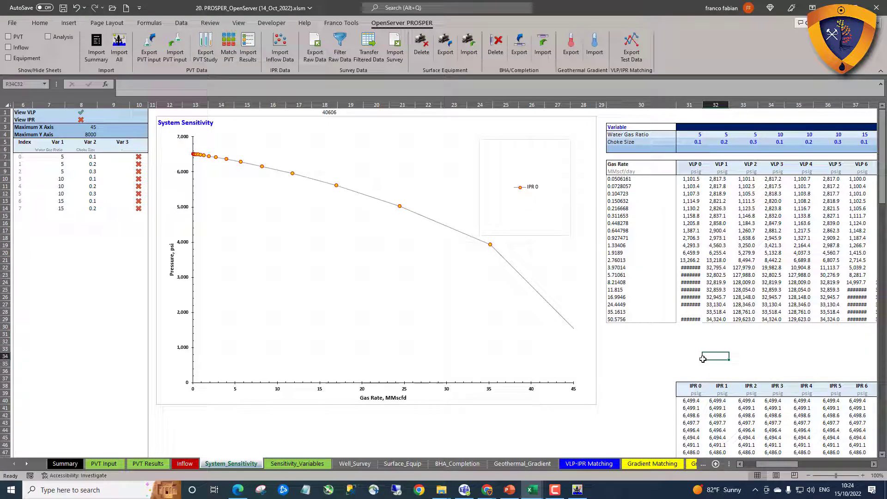
key("ctrl+z")
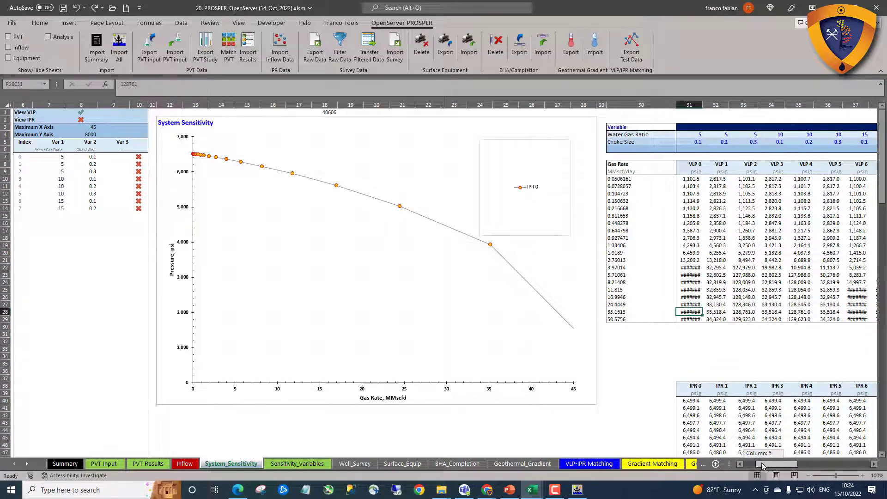
left_click_drag(762, 462, 747, 463)
Turn on the VLP curves for cases 0, 1, 2 and 3, then go to PROSPER
left_click(392, 157)
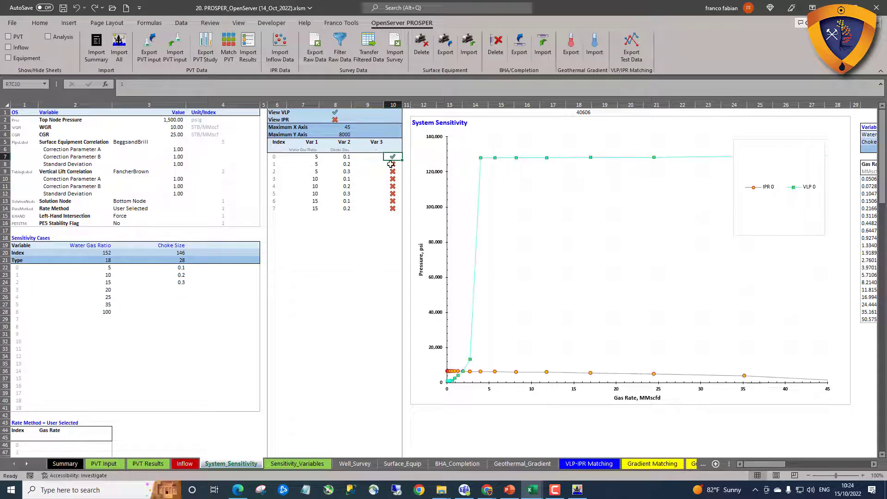
left_click(392, 164)
left_click(392, 171)
left_click(393, 179)
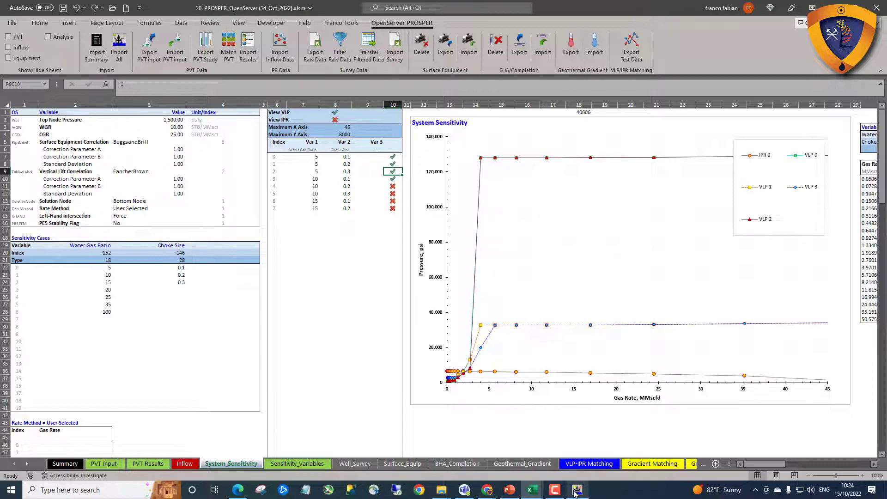
left_click(575, 494)
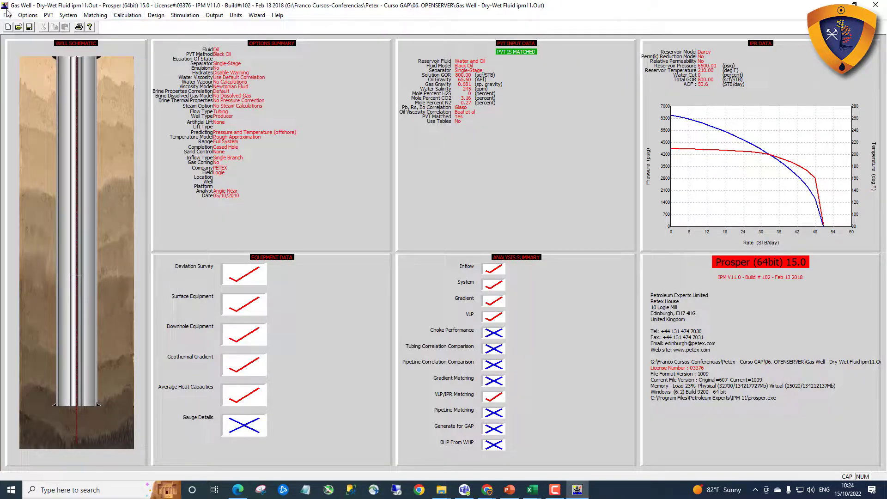
In Preferences > Limits, set VLP Pressure Display Limit to Twice Reservoir Pressure
left_click(8, 15)
left_click(30, 84)
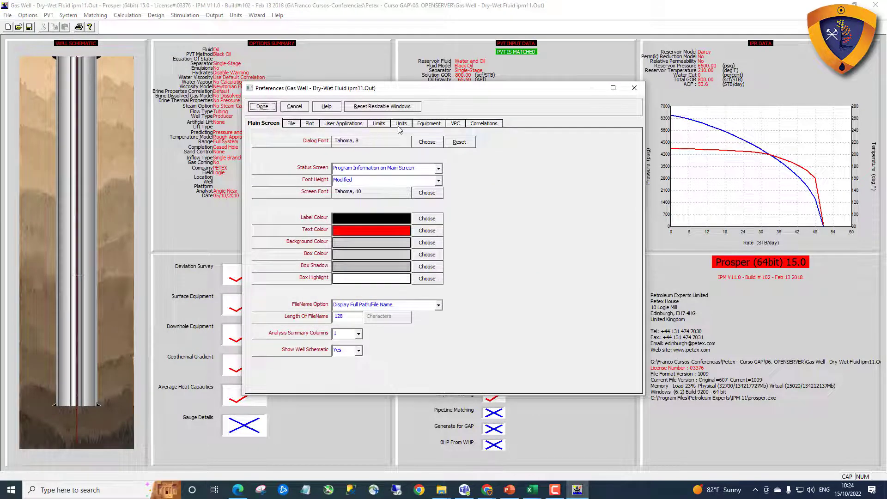
left_click(379, 124)
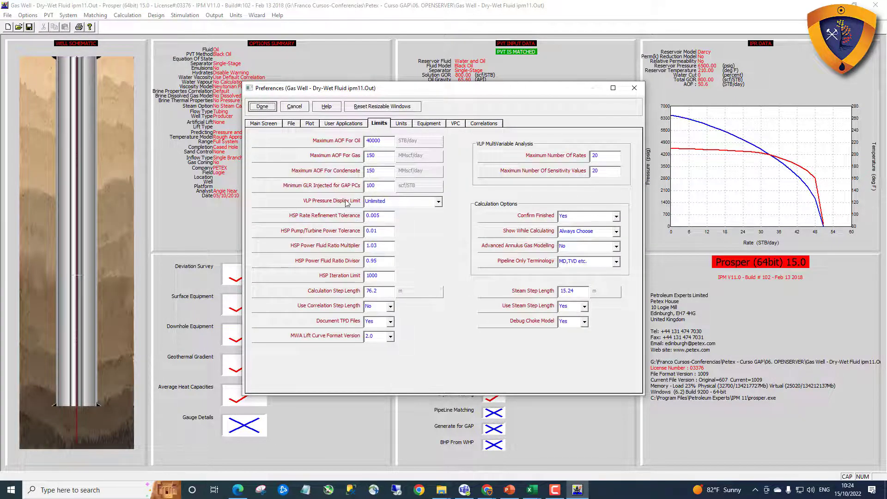
left_click(416, 202)
left_click(393, 215)
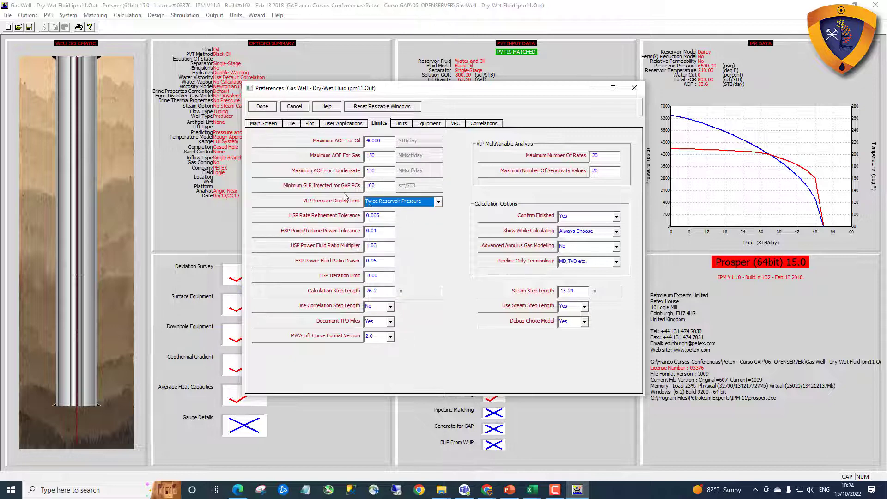
left_click(262, 107)
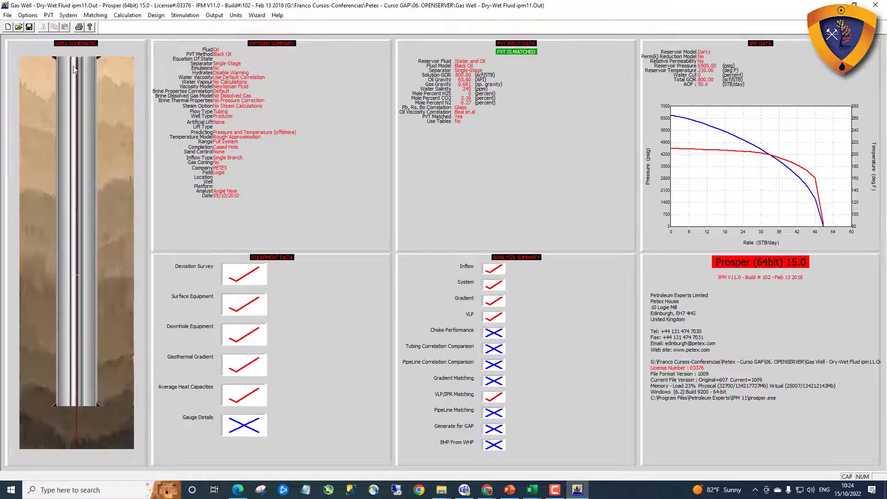
Save the well file over the existing one and return to Excel
left_click(29, 27)
left_click(459, 281)
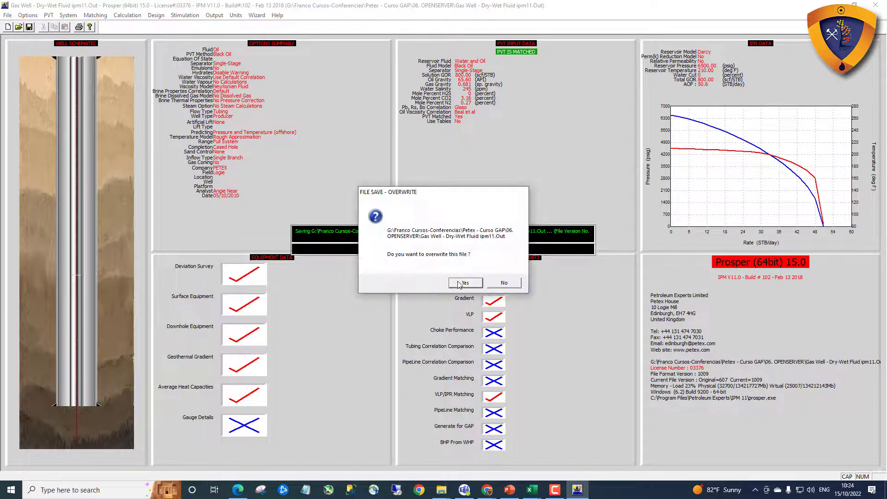
key("alt+Tab")
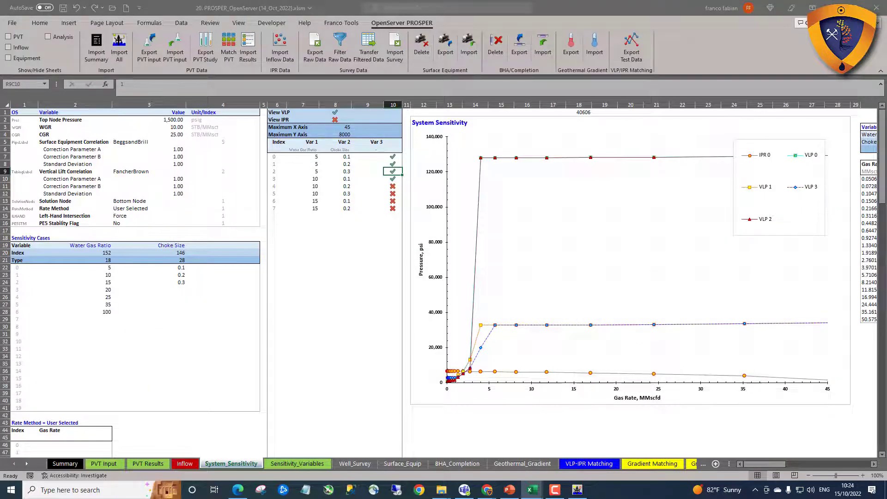
Enter 0 in the Var 3 toggle cell to hide all VLP curves, then check the VLP 0 values
type("0")
key("ctrl+Return")
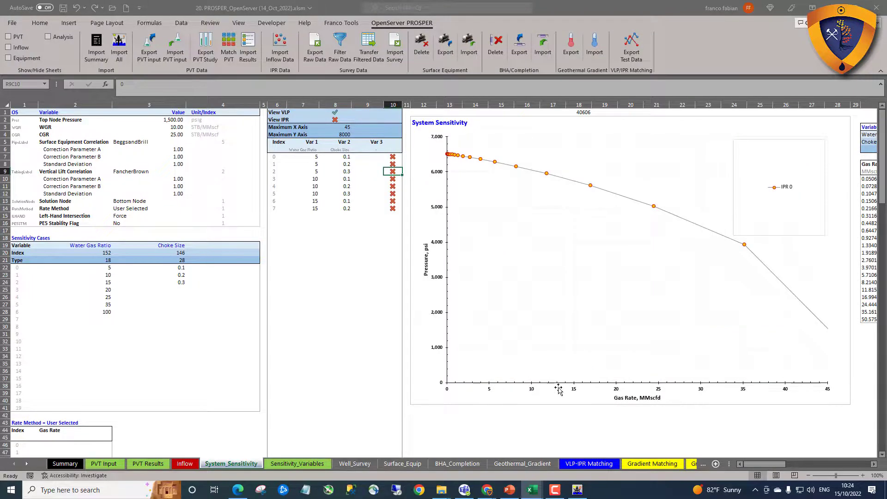
left_click_drag(758, 464, 777, 461)
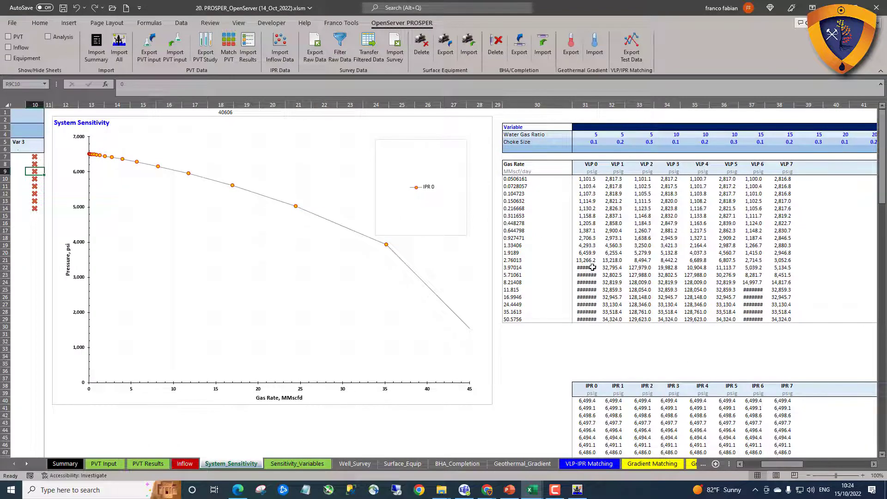
left_click(588, 298)
key("Down")
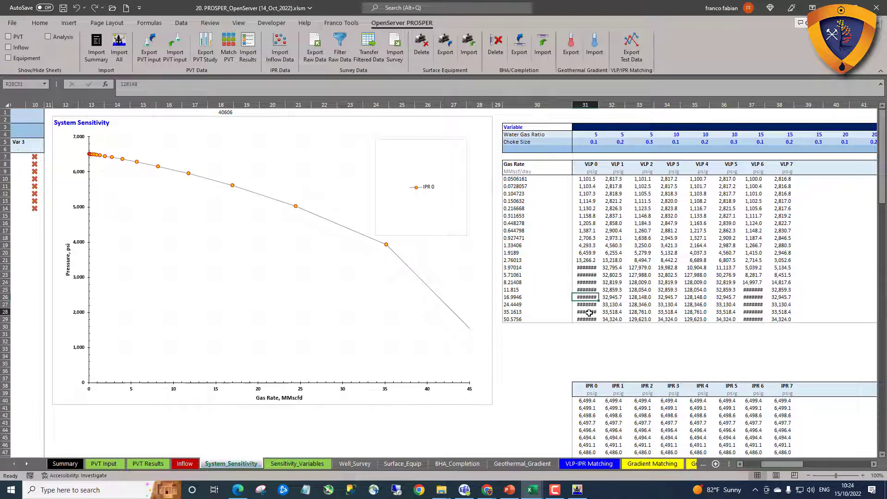
key("Down")
key("Down")
scroll(591, 361, "down", 5)
scroll(591, 361, "down", 3)
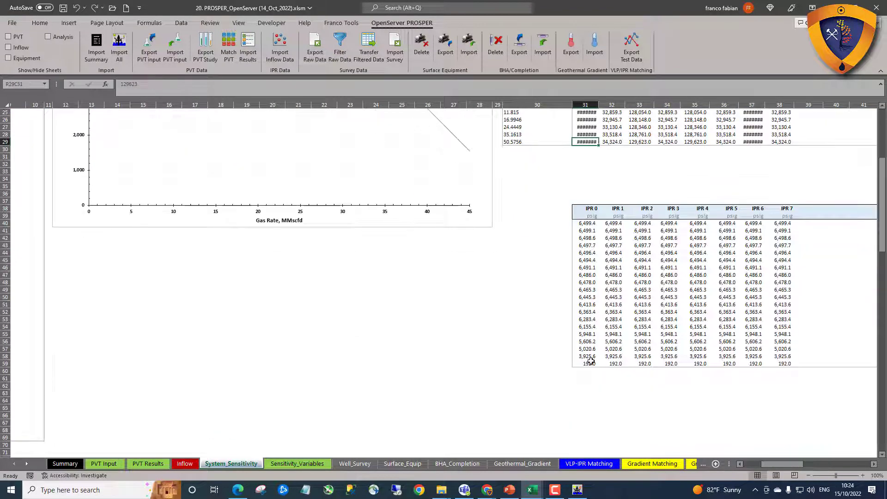
scroll(591, 361, "up", 8)
In the PROSPER Options Summary, set the fluid to Dry and Wet Gas
left_click(576, 491)
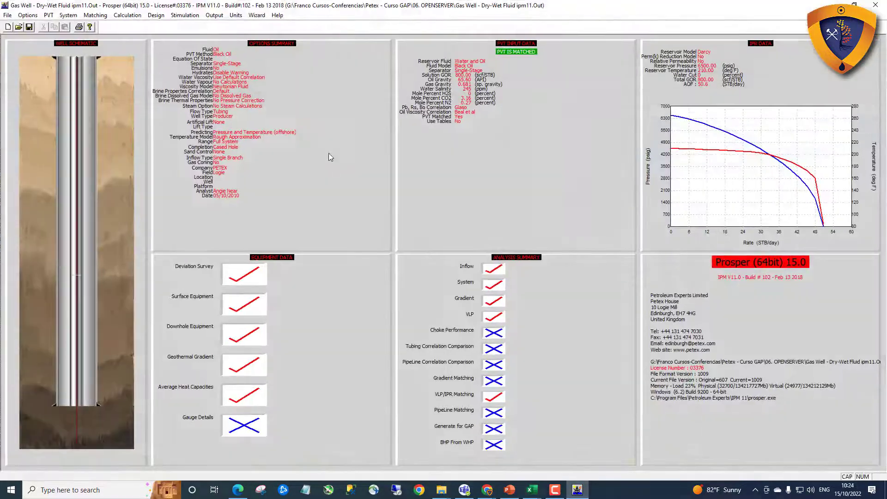
double_click(323, 142)
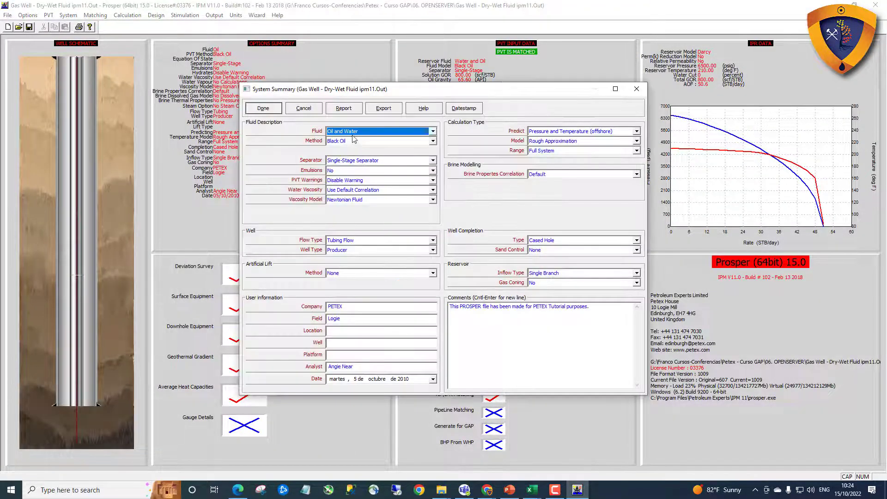
left_click(354, 131)
left_click(346, 146)
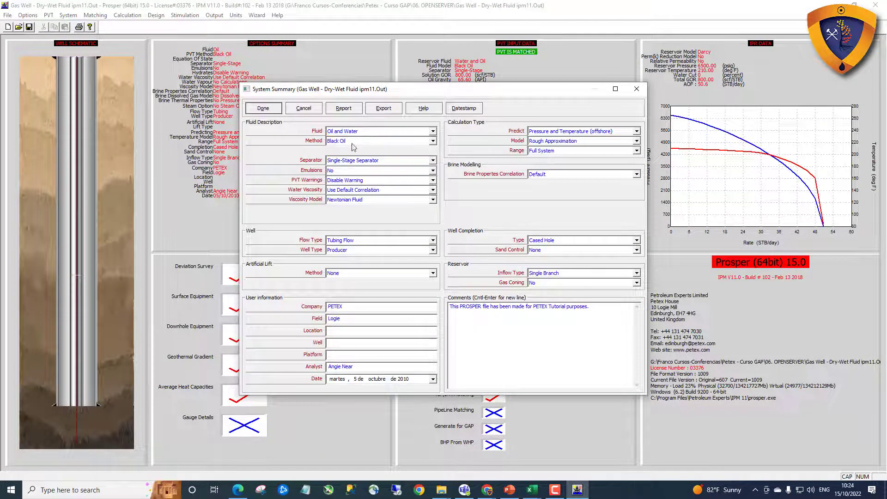
left_click(266, 111)
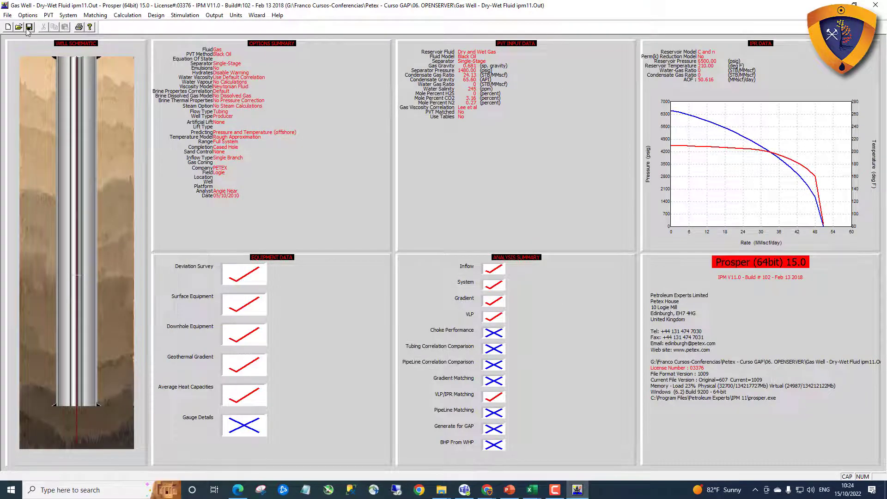
Save the PROSPER model over the existing file and return to Excel
left_click(29, 27)
left_click(465, 283)
left_click(531, 490)
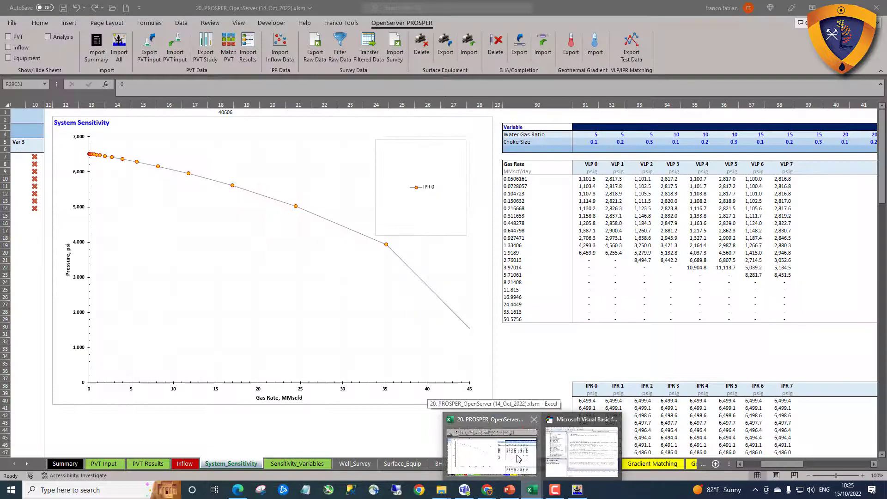
Tick the Var 3 toggles for VLP 0 through VLP 7 so all eight curves plot
left_click(492, 452)
left_click_drag(590, 260, 589, 319)
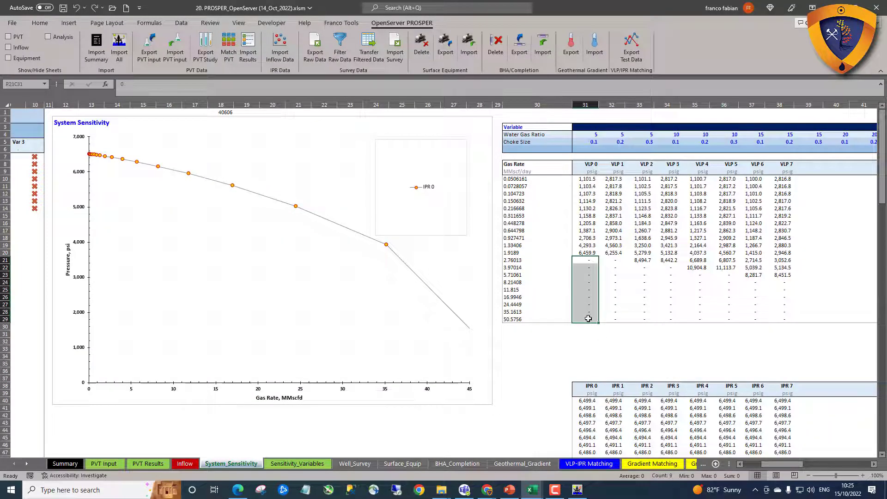
left_click(34, 156)
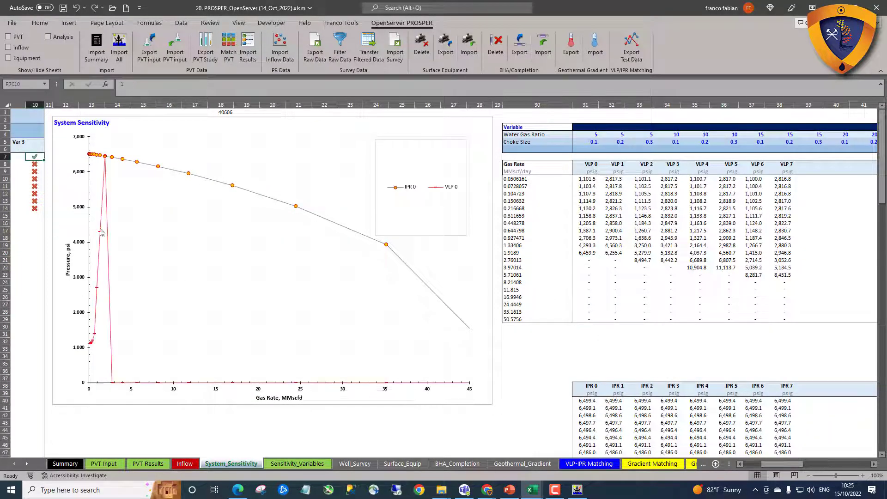
left_click(34, 164)
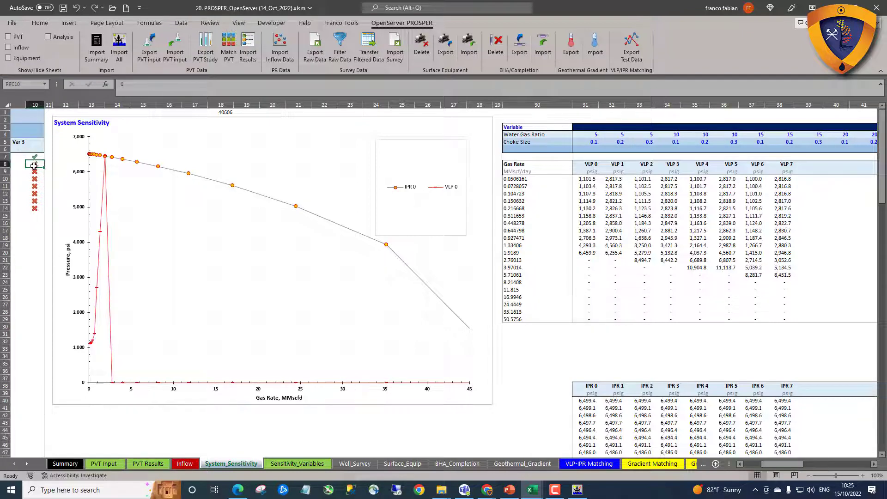
left_click(34, 172)
left_click(34, 179)
left_click(35, 186)
left_click(35, 194)
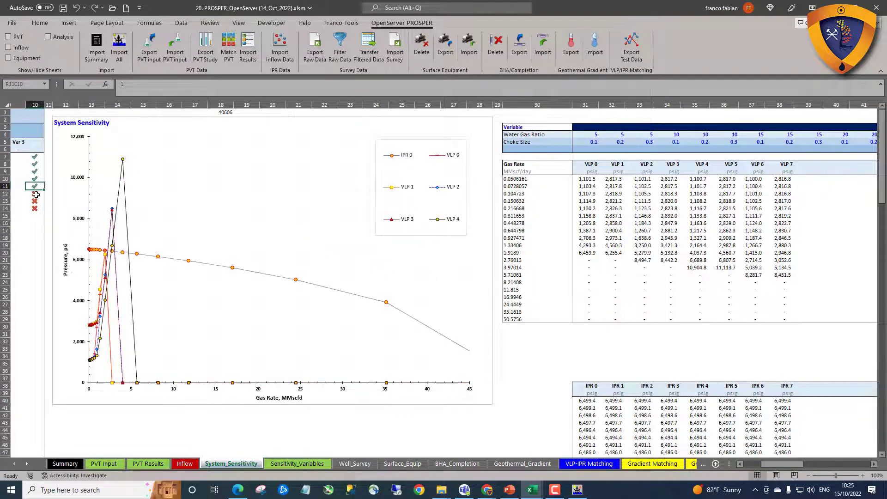
left_click(35, 201)
left_click(34, 209)
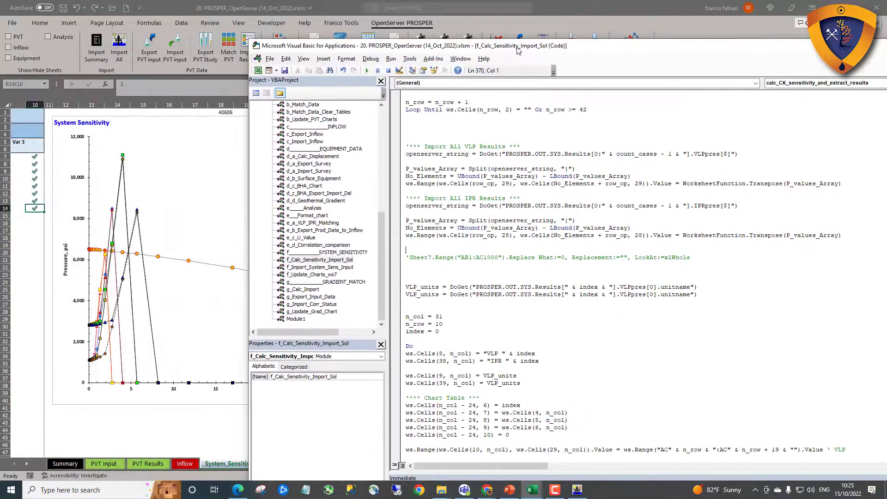
Remove the apostrophe from the Sheet7 AB1:AC1000 Replace line and highlight its Replace call and range
left_click(402, 256)
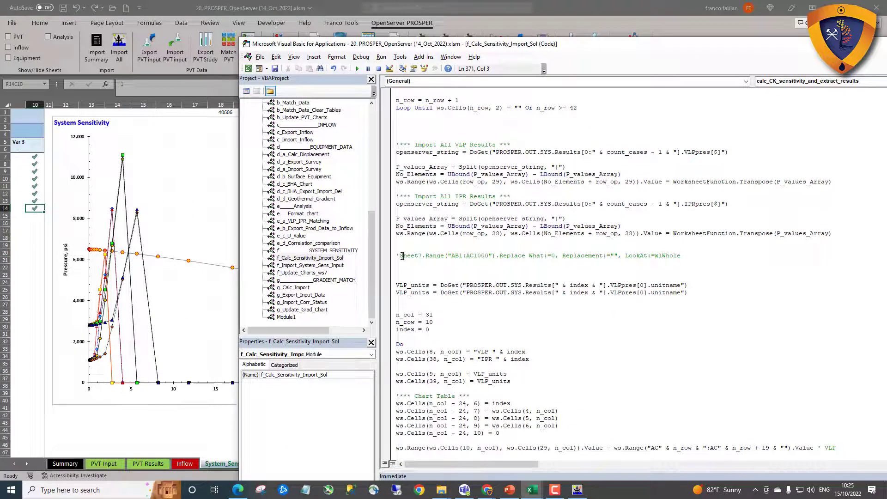
key("BackSpace")
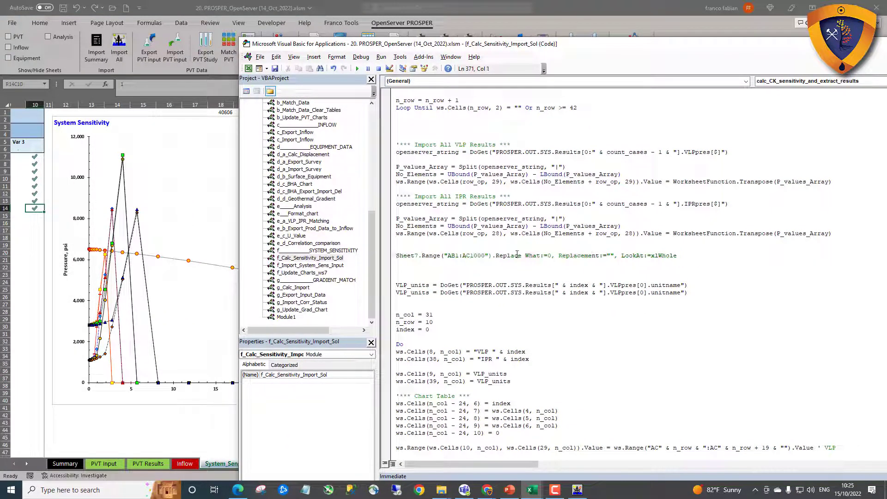
left_click_drag(524, 257, 504, 258)
left_click_drag(445, 256, 490, 255)
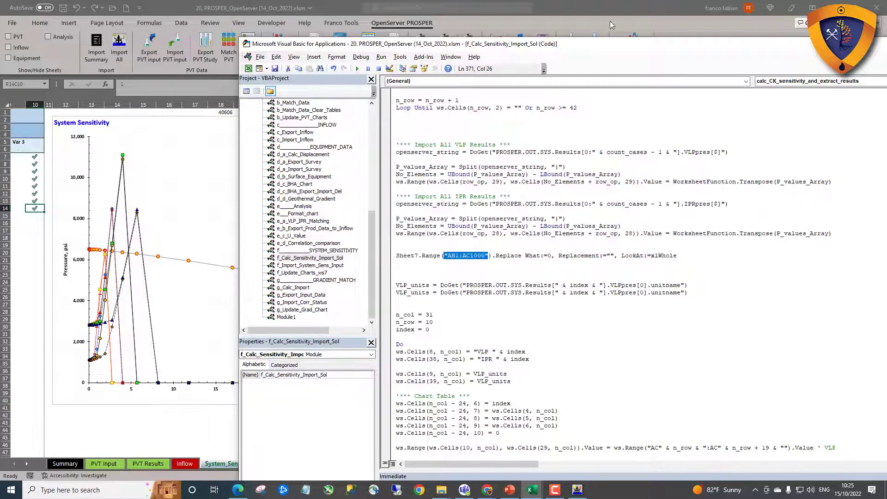
Select the VLP 0 values in Excel, then return to the VBA code
key("alt+F11")
left_click(586, 180)
left_click_drag(586, 180, 717, 324)
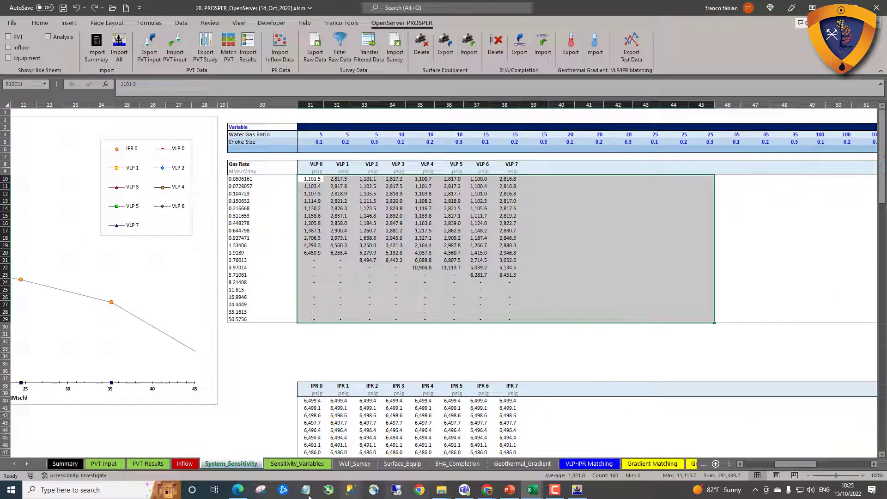
left_click(533, 490)
left_click(595, 456)
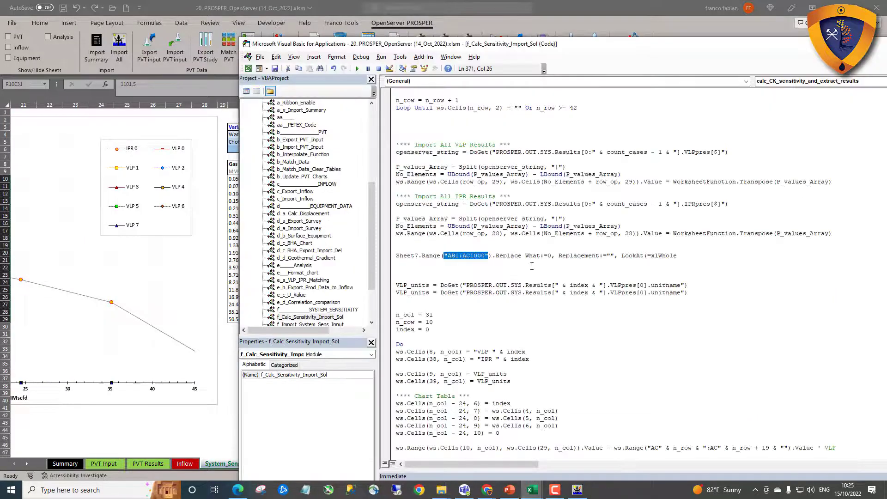
Review the Replace arguments What:=0, empty replacement and whole-cell match, then select a VLP 0 cell in Excel
left_click_drag(551, 259, 550, 259)
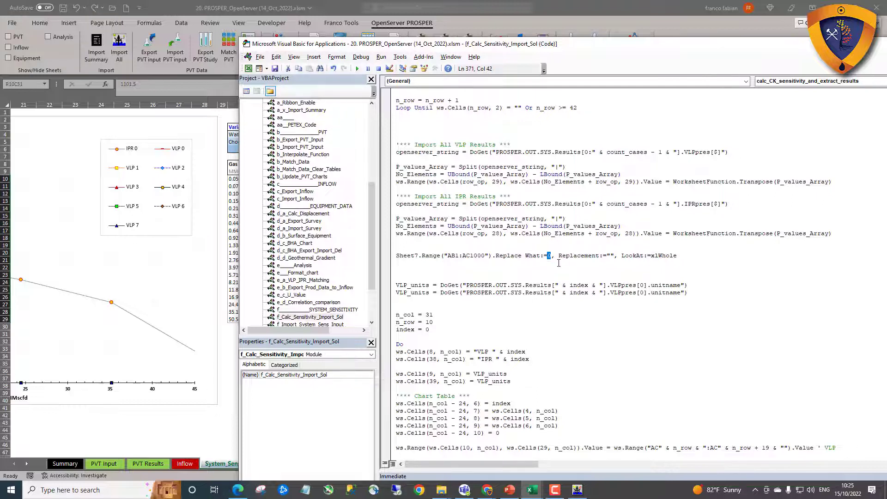
left_click_drag(611, 257, 607, 257)
left_click_drag(679, 256, 617, 256)
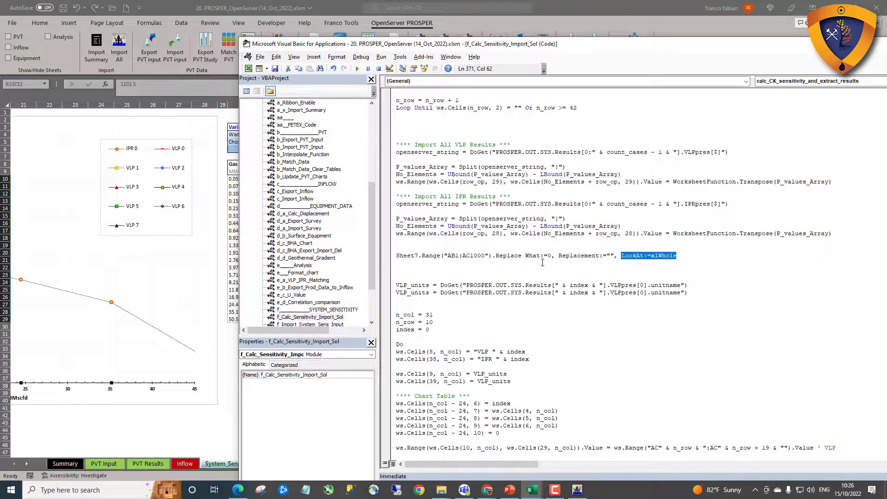
left_click_drag(550, 256, 526, 258)
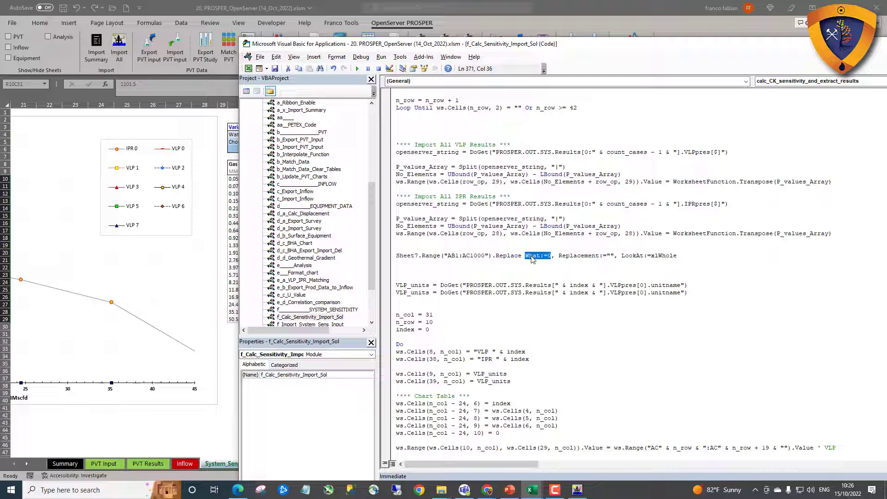
left_click_drag(677, 256, 630, 257)
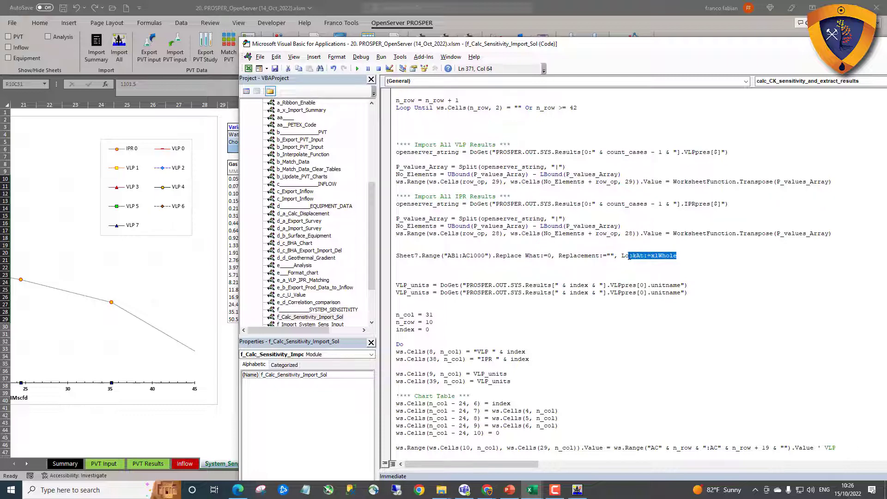
left_click(232, 252)
left_click(311, 216)
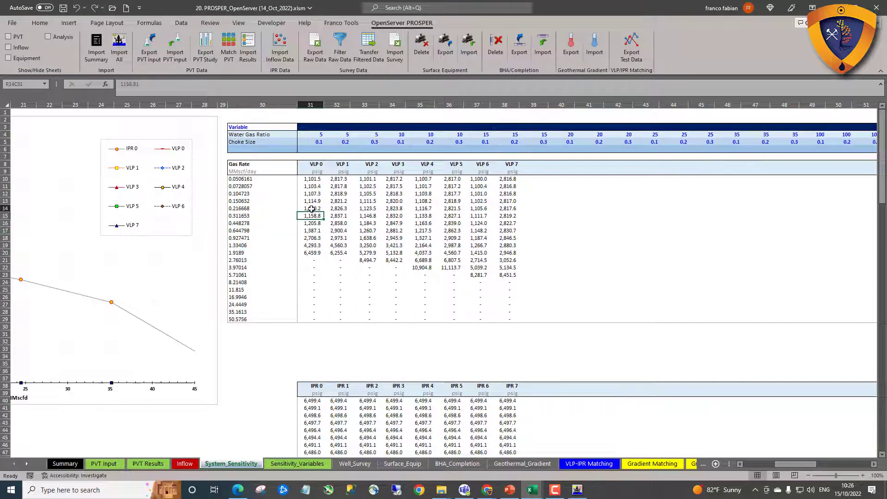
Check the 1,130.2 VLP 0 value, then bring the f_Calc_Sensitivity_Import_Sol code back in front
left_click(312, 209)
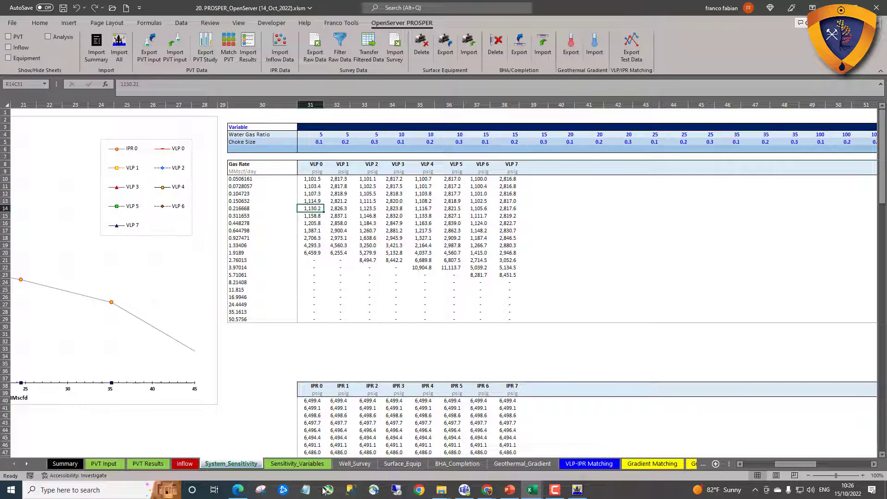
mouse_move(531, 490)
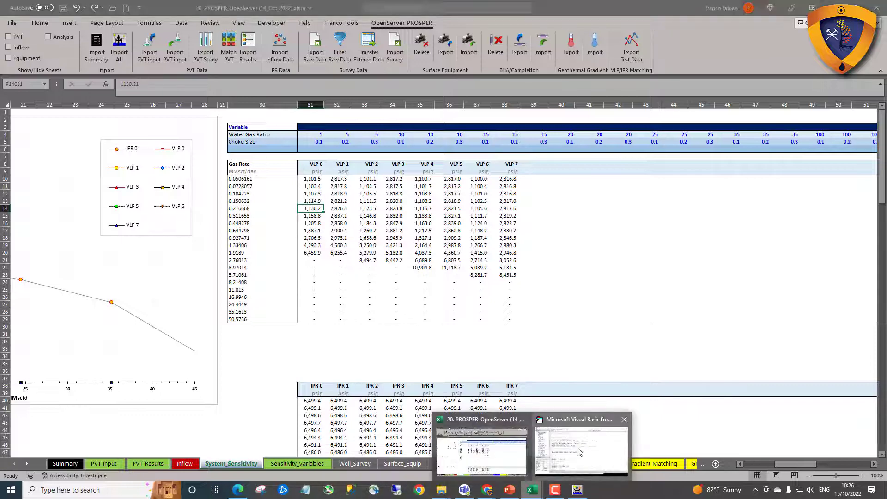
left_click(582, 449)
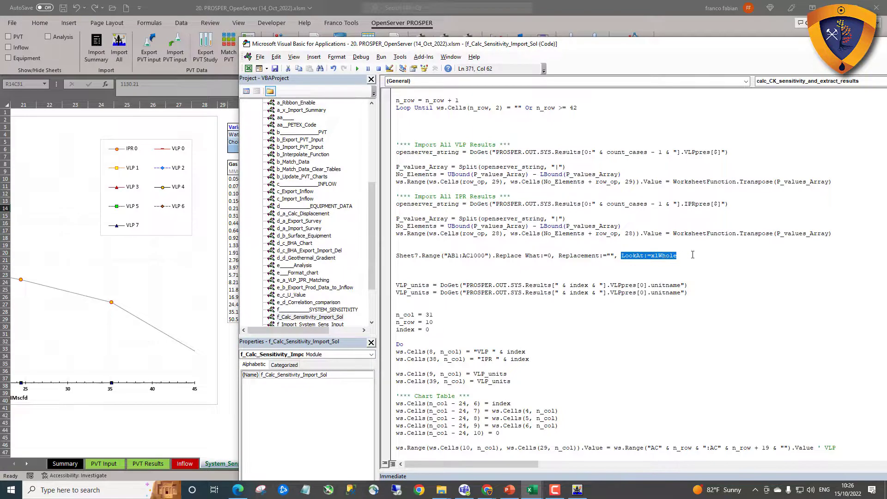
Duplicate the Sheet7.Range Replace line directly below the original
left_click_drag(693, 254, 392, 255)
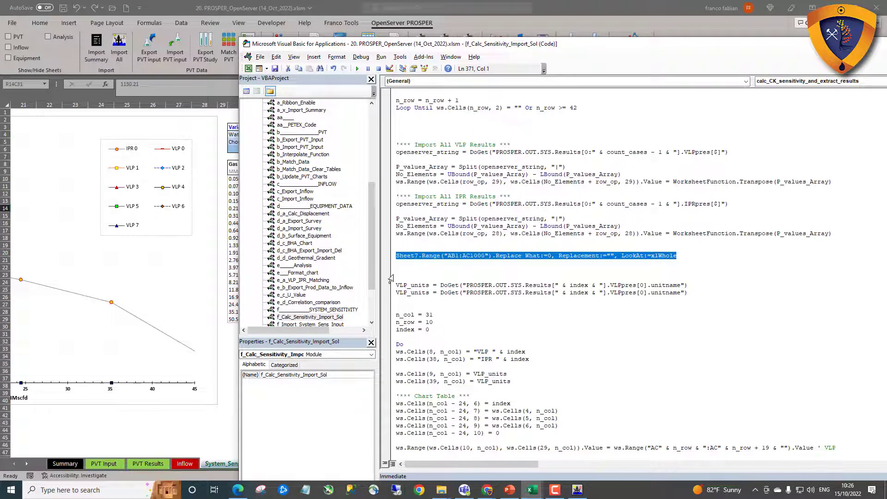
right_click(409, 258)
left_click(422, 269)
left_click(421, 269)
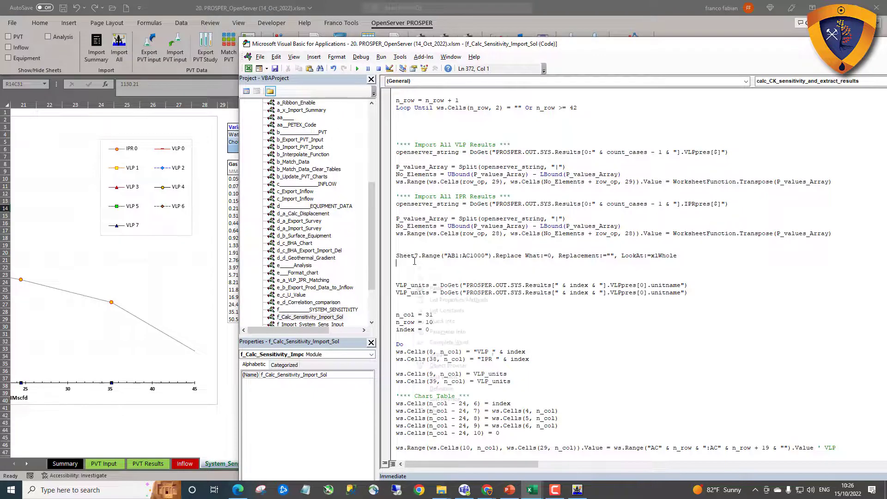
right_click(422, 276)
left_click(434, 299)
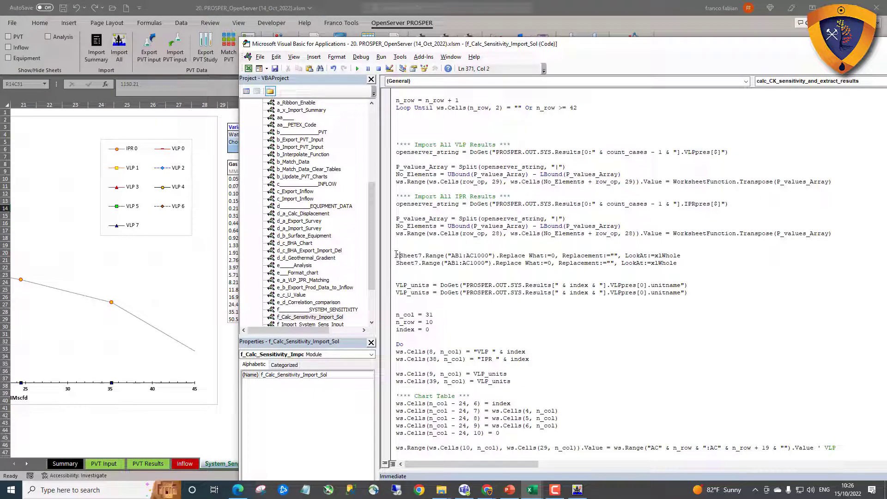
Comment out the original Replace line and delete ', LookAt:=xlWhole' from the copy
left_click(416, 247)
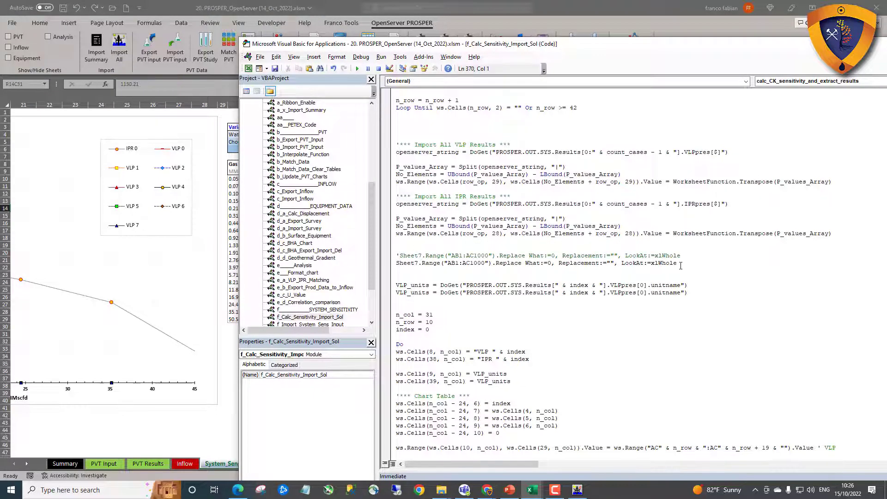
left_click_drag(680, 266, 615, 263)
key("Delete")
left_click_drag(399, 43, 589, 38)
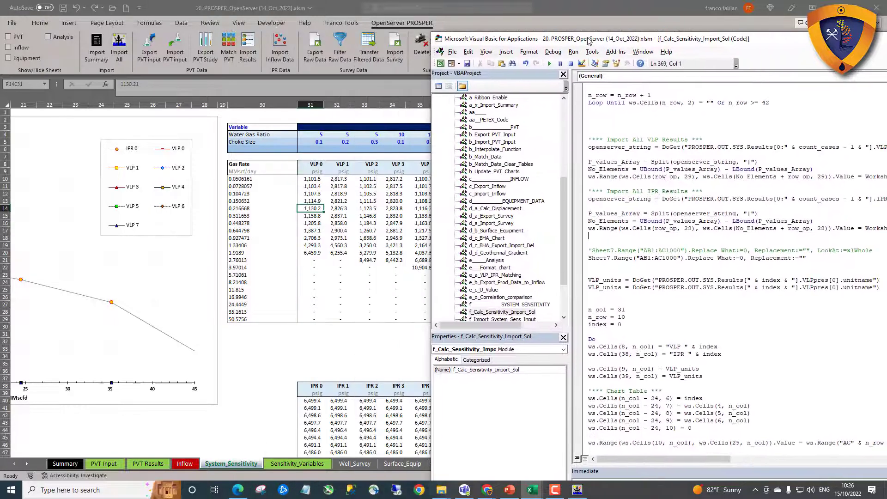
Run the macro, make the LookAt:=xlWhole Replace line active again, and rerun so VLP 0 starts at 1,101.5
left_click(547, 63)
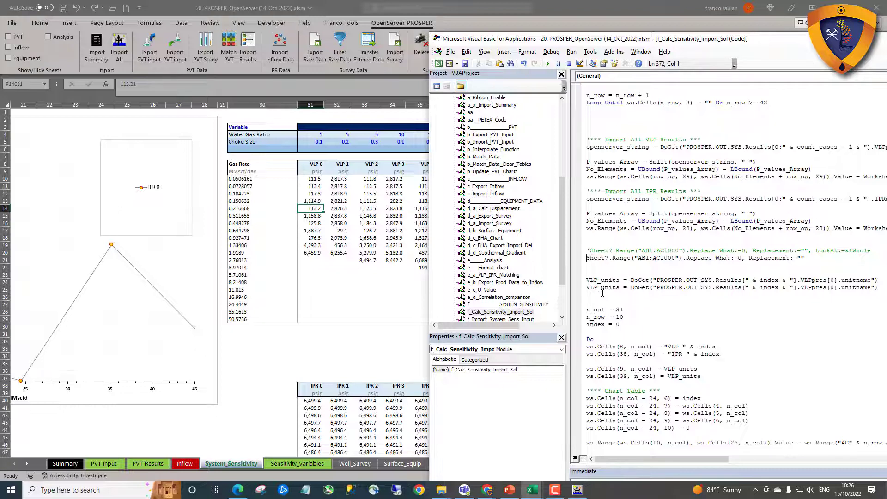
type("'")
key("BackSpace")
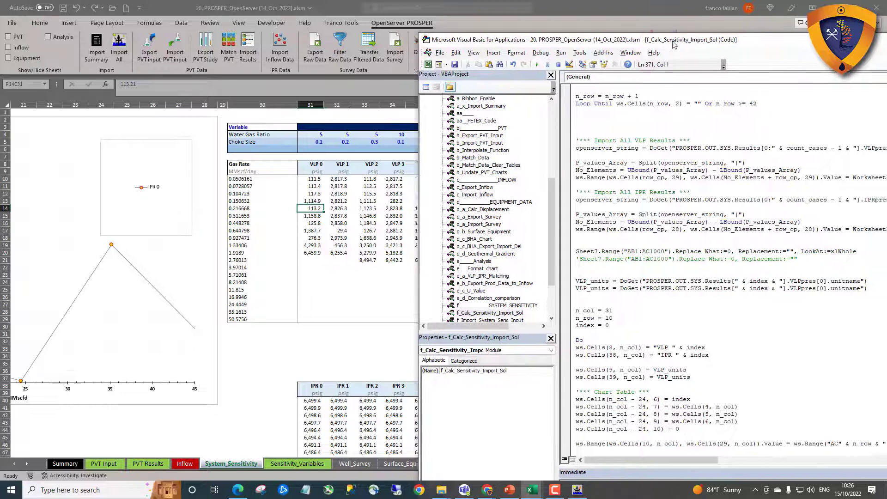
left_click_drag(711, 41, 613, 50)
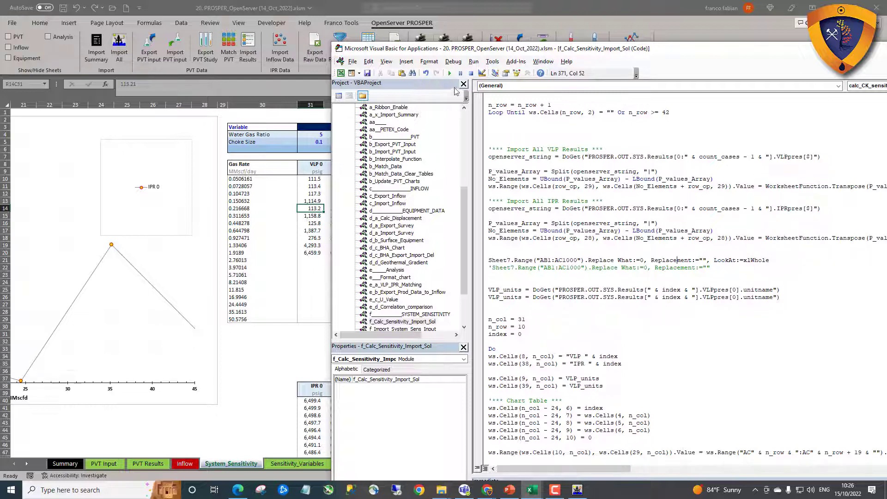
left_click(449, 73)
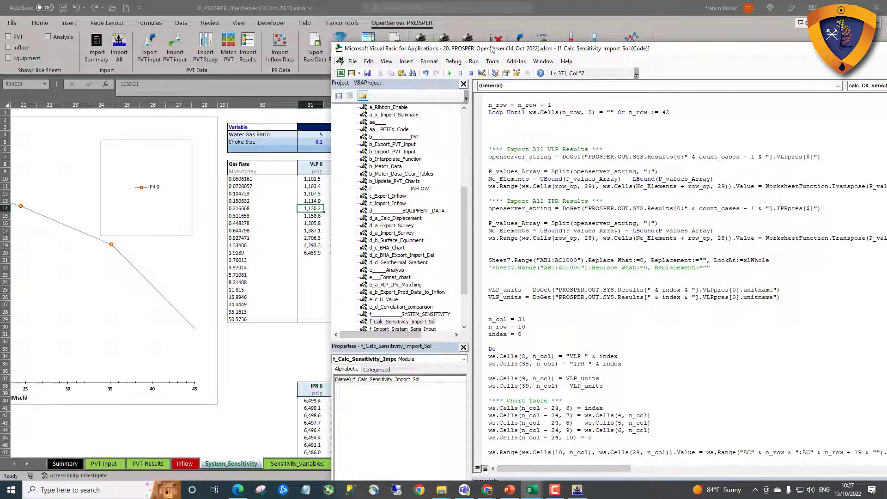
left_click_drag(492, 49, 717, 49)
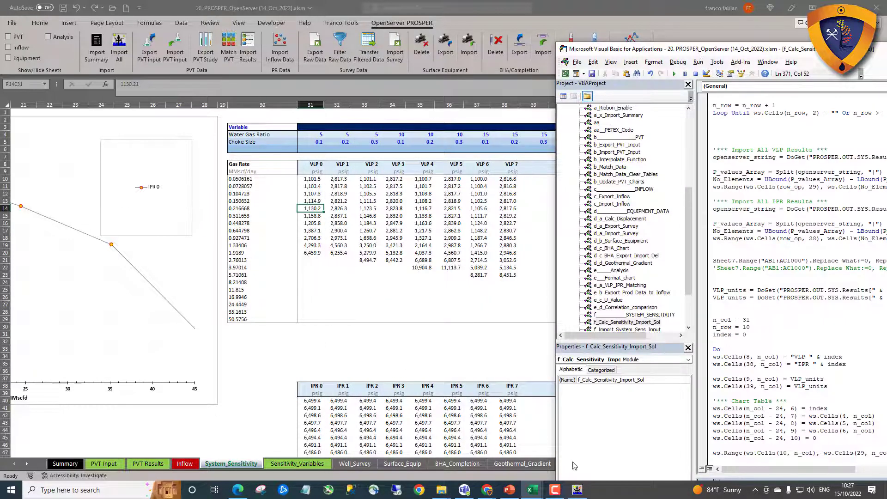
Scroll up and back down through the f_Calc_Sensitivity_Import_Sol macro code
left_click(768, 201)
scroll(768, 202, "up", 5)
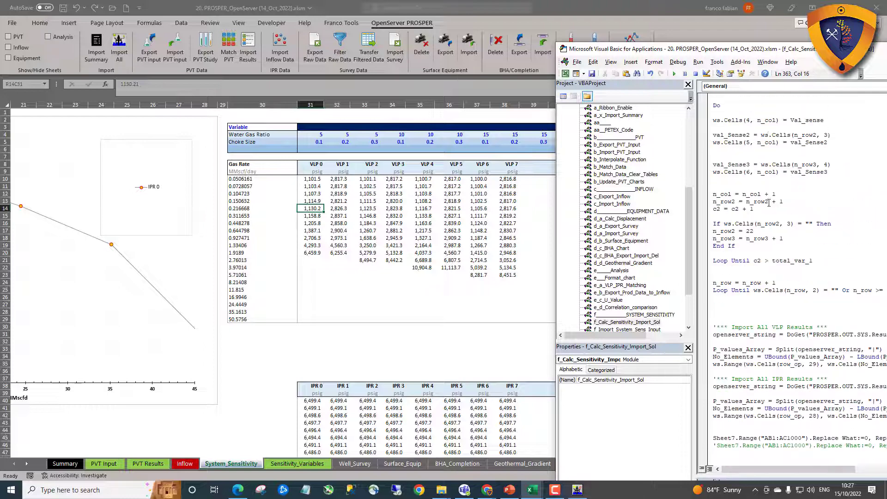
scroll(769, 202, "up", 5)
scroll(769, 203, "up", 5)
scroll(769, 203, "up", 5)
scroll(769, 204, "up", 5)
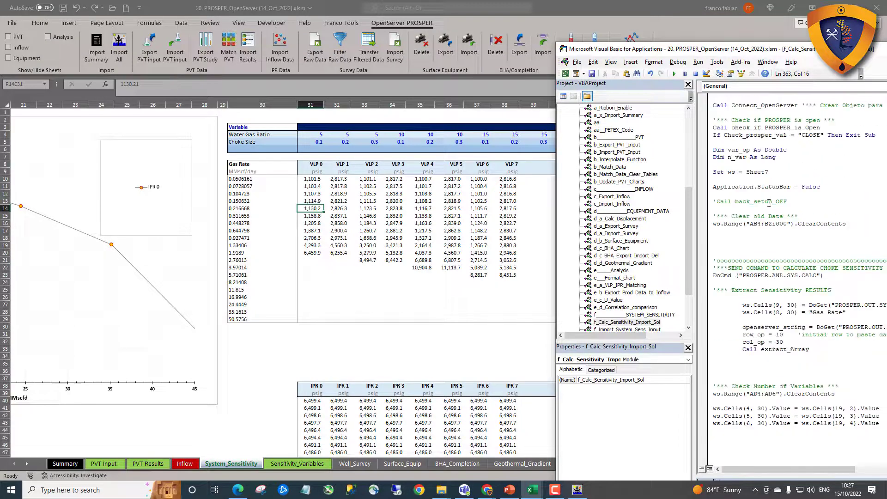
scroll(768, 203, "up", 5)
scroll(768, 203, "down", 1)
scroll(769, 204, "down", 2)
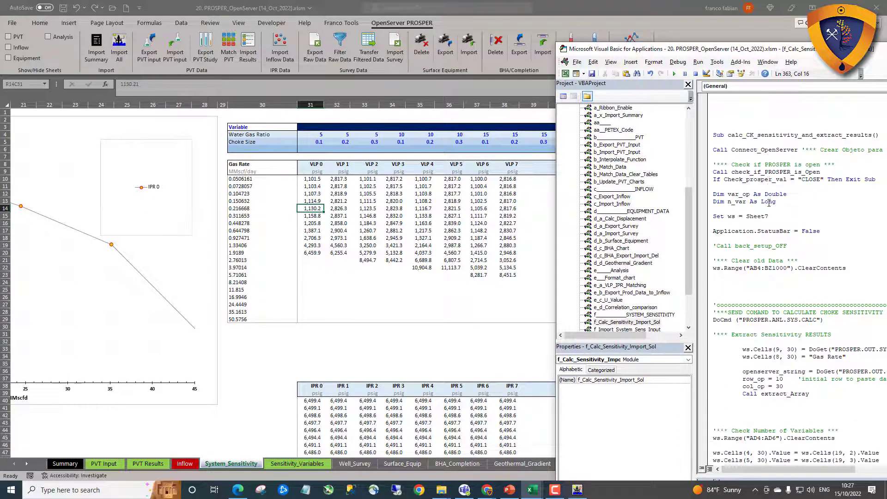
scroll(769, 204, "down", 4)
scroll(769, 204, "down", 3)
scroll(757, 216, "down", 1)
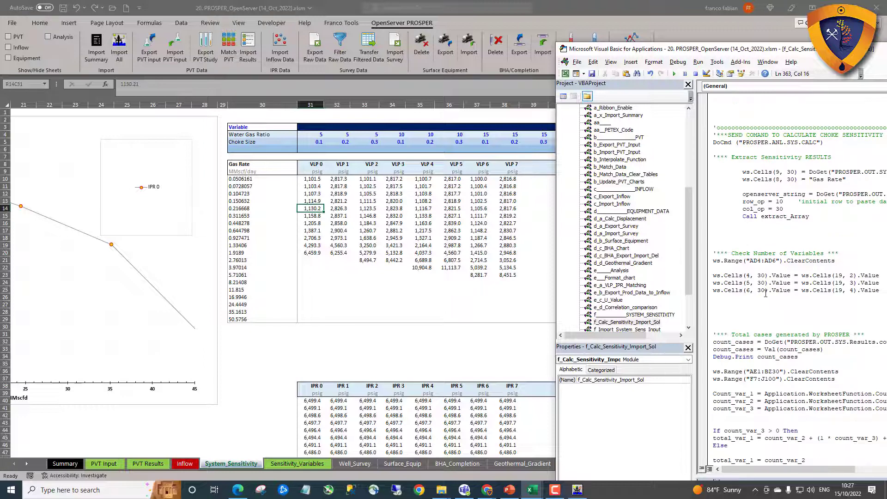
scroll(757, 217, "down", 3)
Switch on sensitivity cases 0, 1 and 2 in the Var 3 column to plot VLP 0–2
left_click(396, 322)
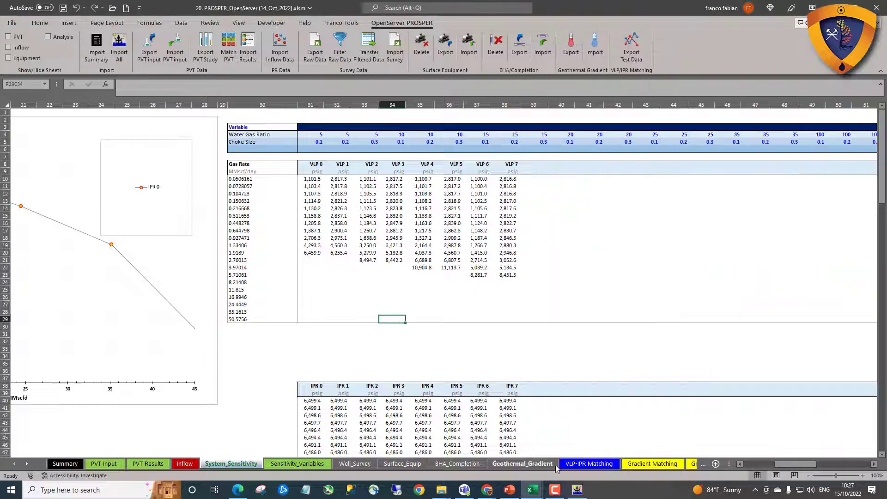
left_click_drag(795, 465, 758, 464)
left_click(394, 156)
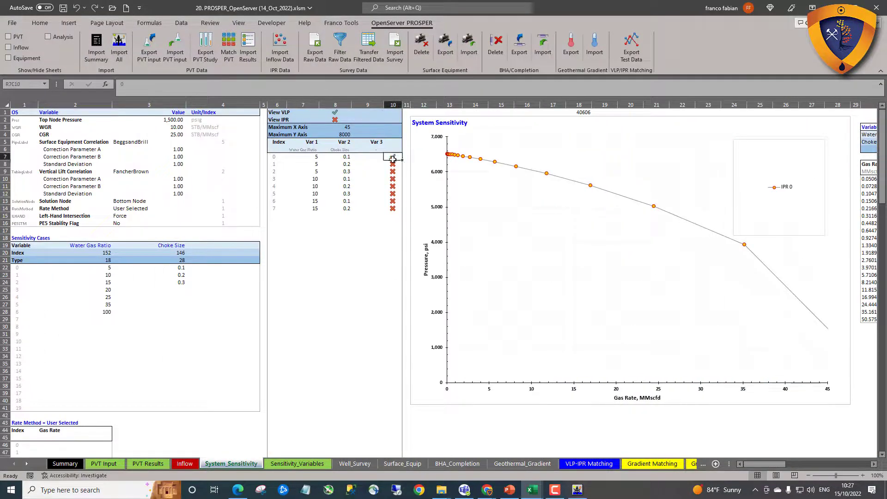
left_click(393, 164)
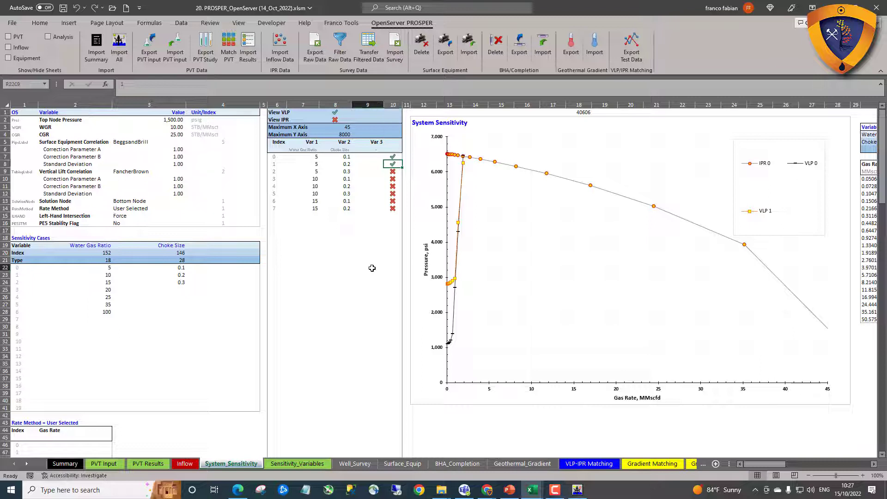
left_click(370, 267)
left_click(392, 180)
Switch on cases 3 through 7 so the chart plots all VLP 0–7 curves with IPR 0
left_click(392, 186)
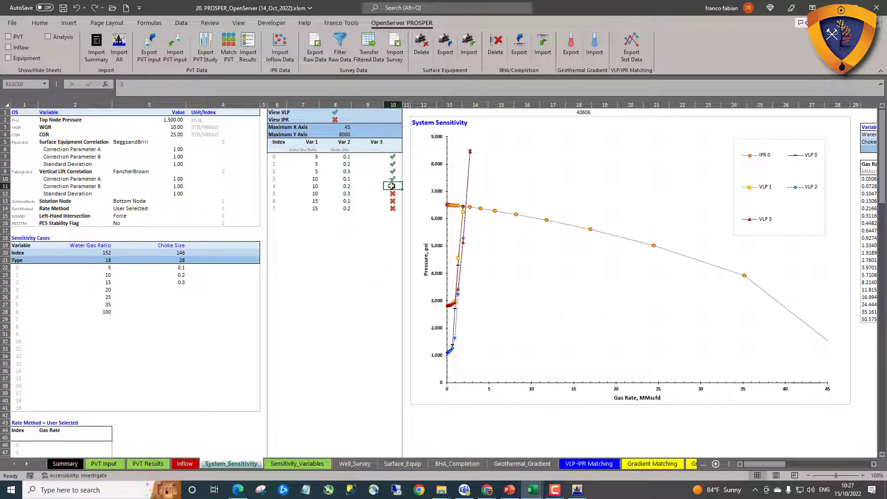
left_click(393, 194)
left_click(392, 201)
left_click(392, 208)
left_click(367, 312)
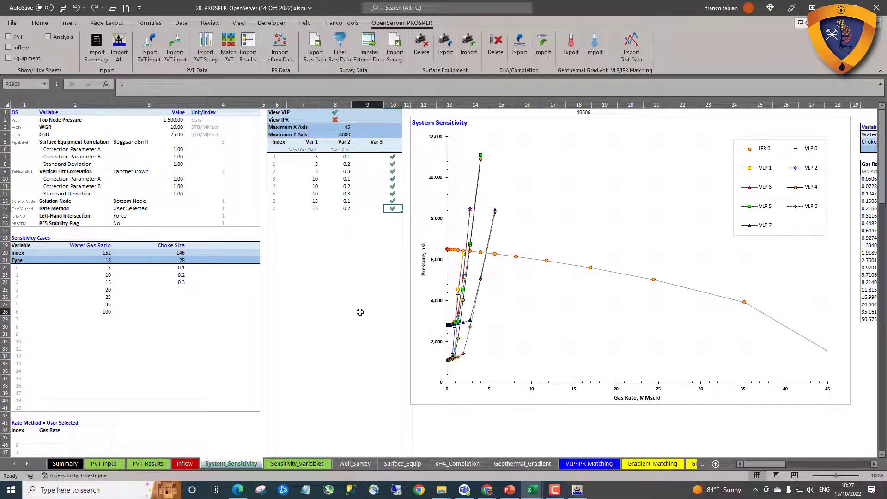
left_click_drag(770, 468, 781, 469)
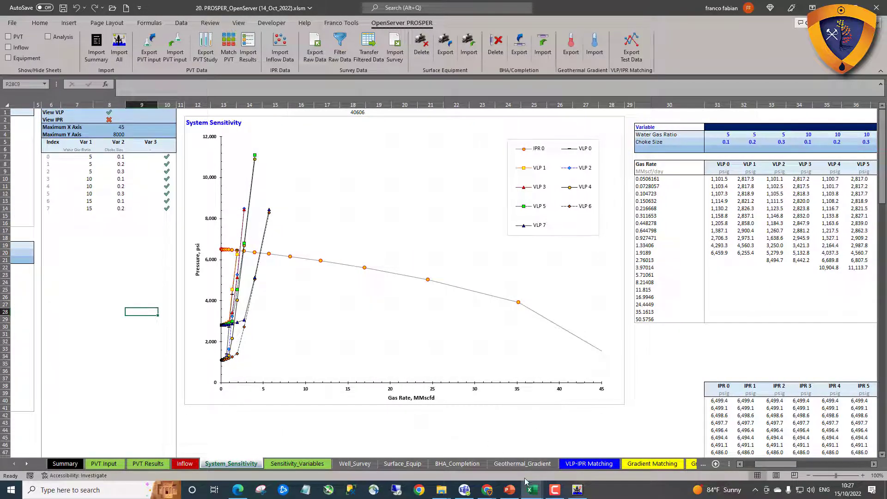
mouse_move(531, 489)
left_click(560, 463)
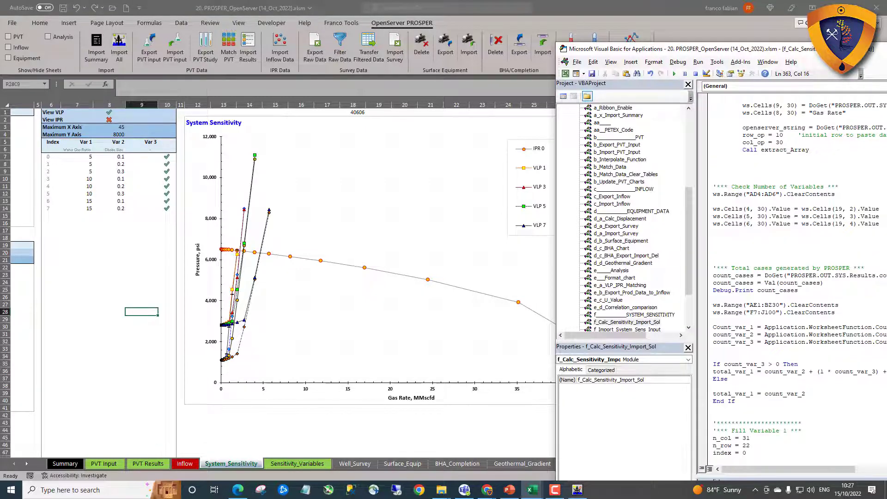
Maximize the VBA editor and scroll down to the Import VLP/IPR Results section
key("super+Up")
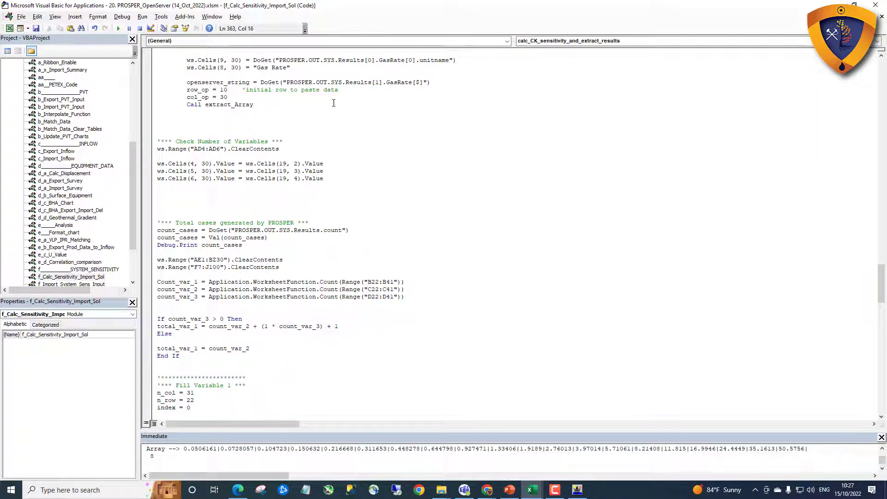
left_click(254, 172)
scroll(254, 173, "down", 1)
scroll(255, 173, "down", 8)
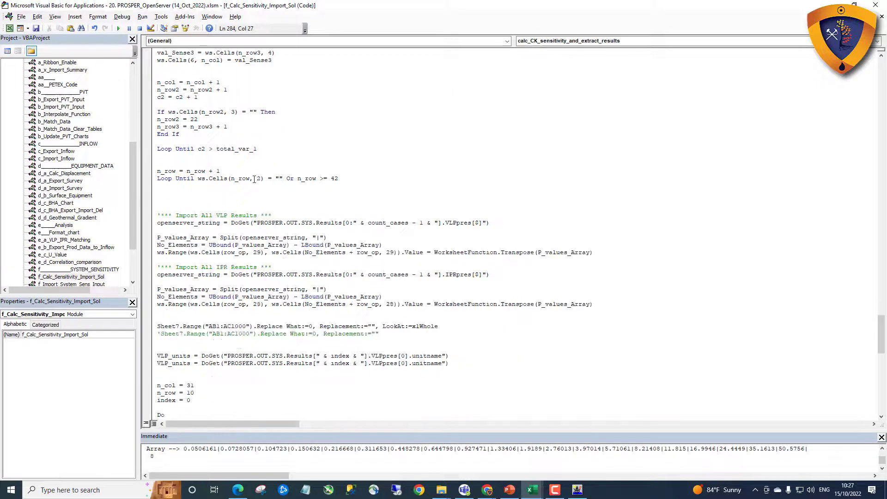
scroll(253, 207, "down", 1)
scroll(368, 261, "down", 2)
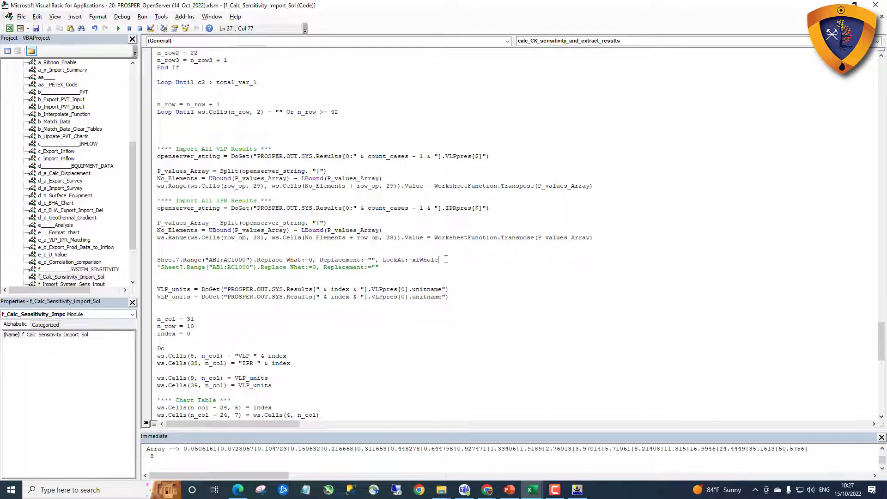
Select the active Sheet7.Range Replace line and place the caret in its AB1:AC1000 reference
left_click_drag(446, 259, 145, 264)
left_click(163, 260)
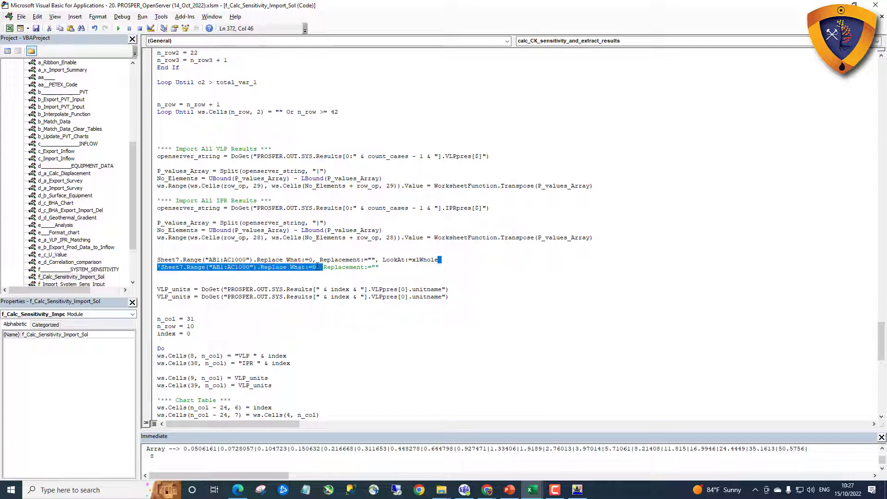
left_click_drag(439, 259, 157, 259)
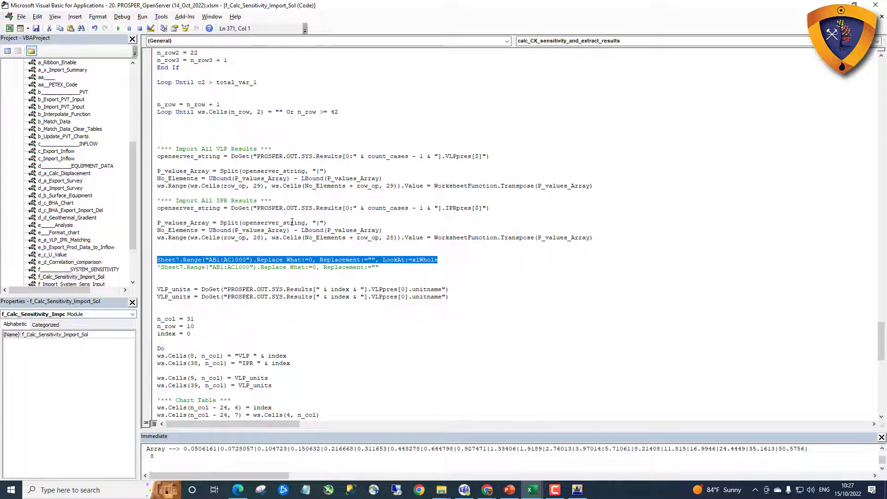
left_click(329, 259)
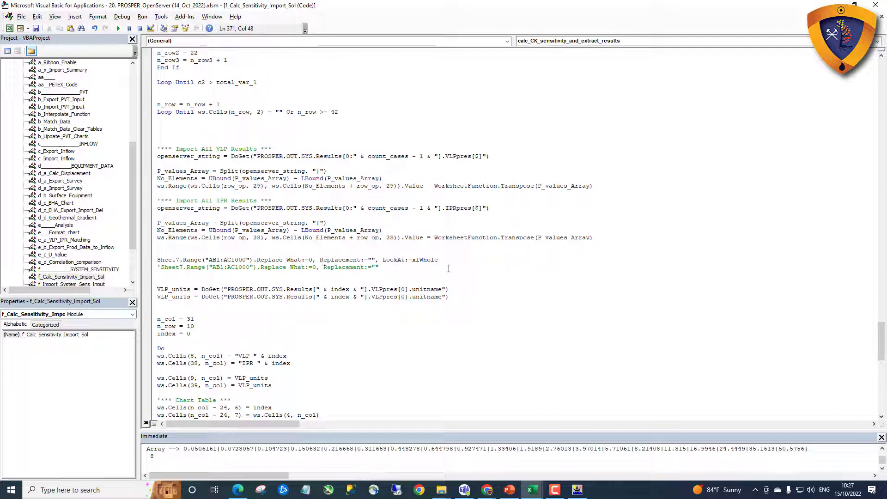
left_click_drag(438, 260, 156, 260)
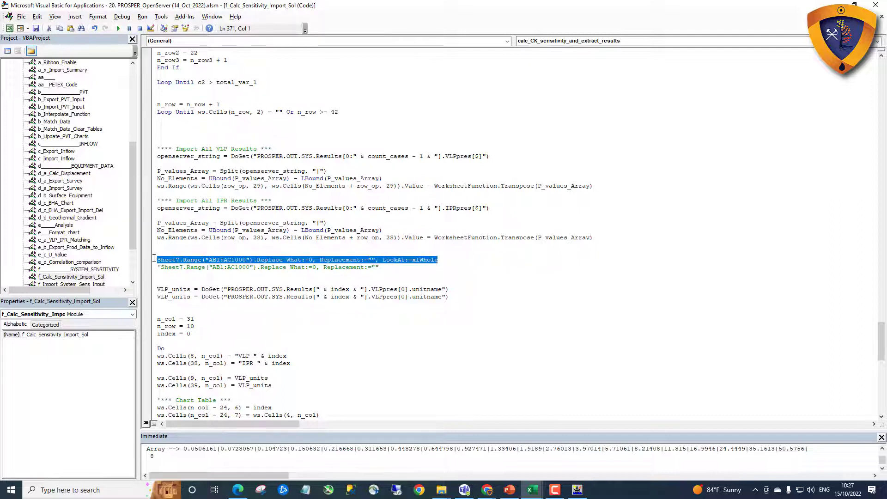
left_click(224, 260)
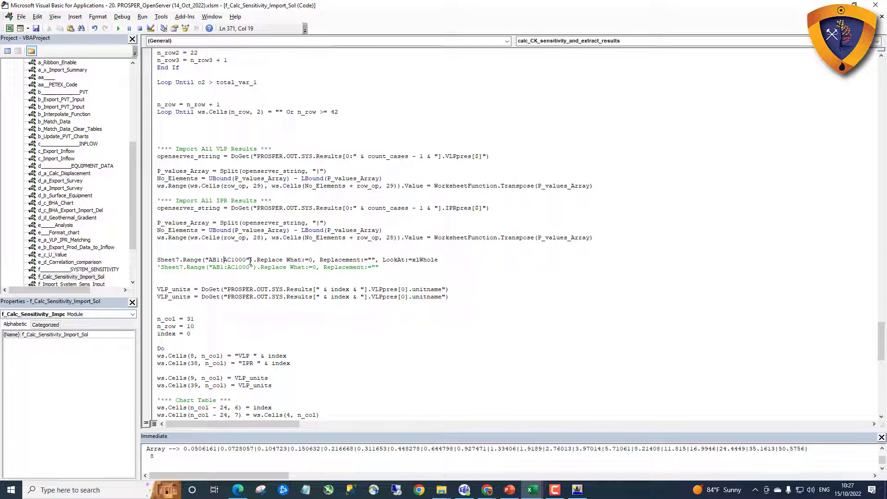